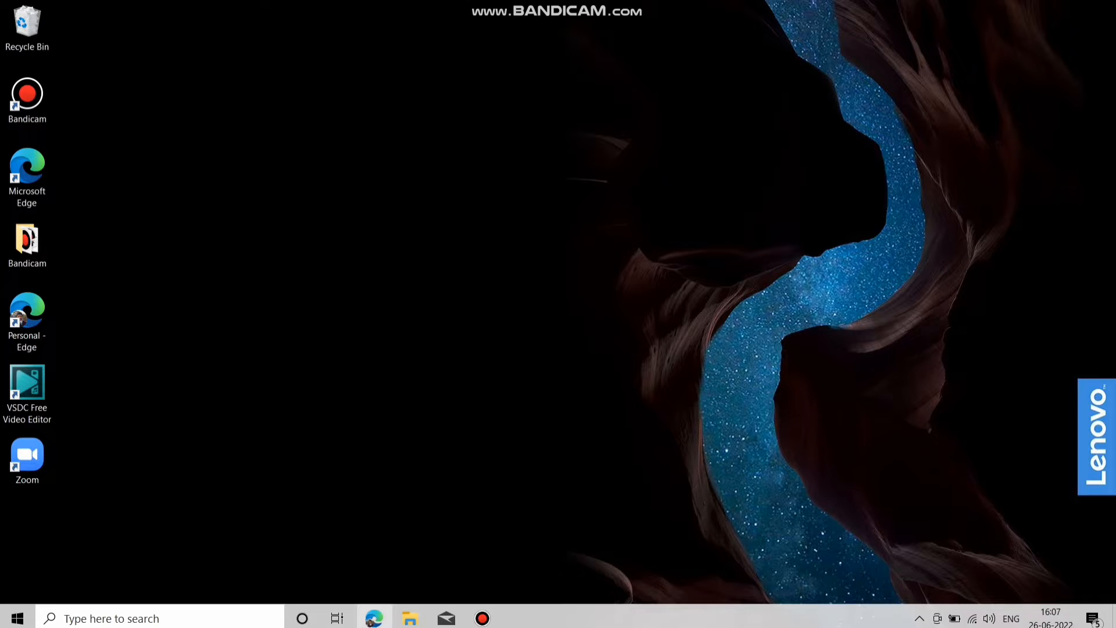
# Step: Switch to Microsoft Edge, open the Canva website from the search results, and dismiss the Canva Pro upgrade offer
pyautogui.moveTo(373, 619)
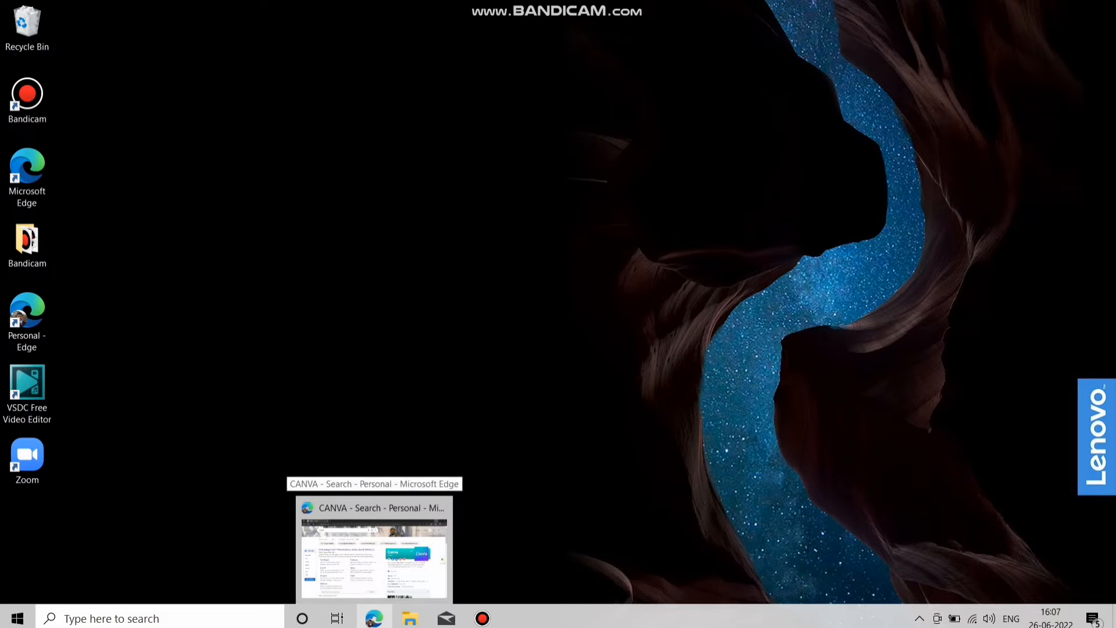
pyautogui.click(374, 553)
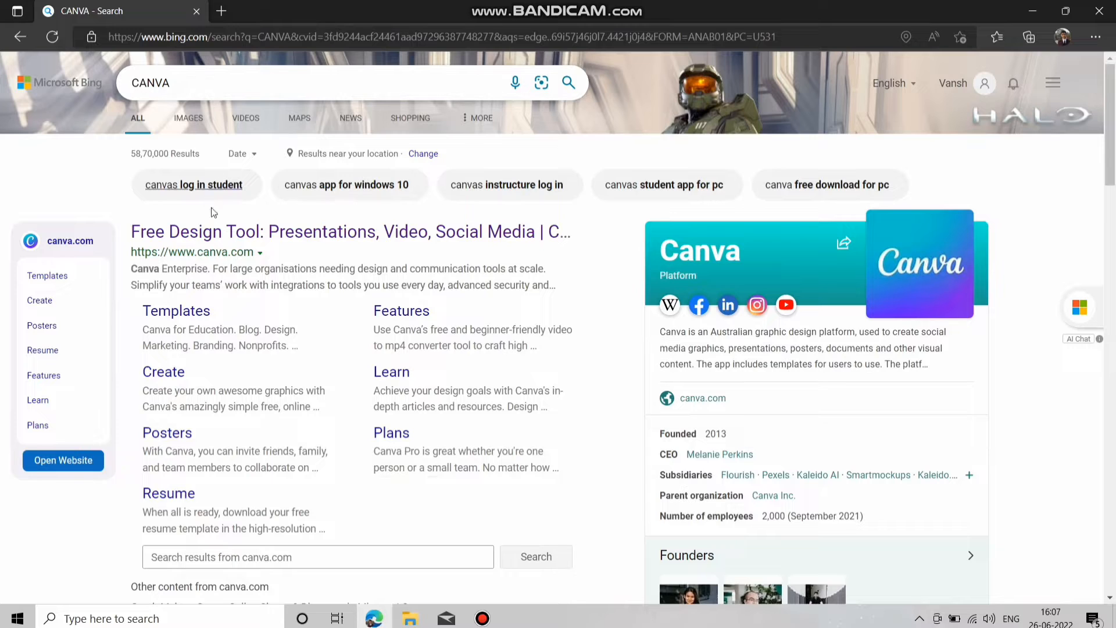
pyautogui.click(208, 231)
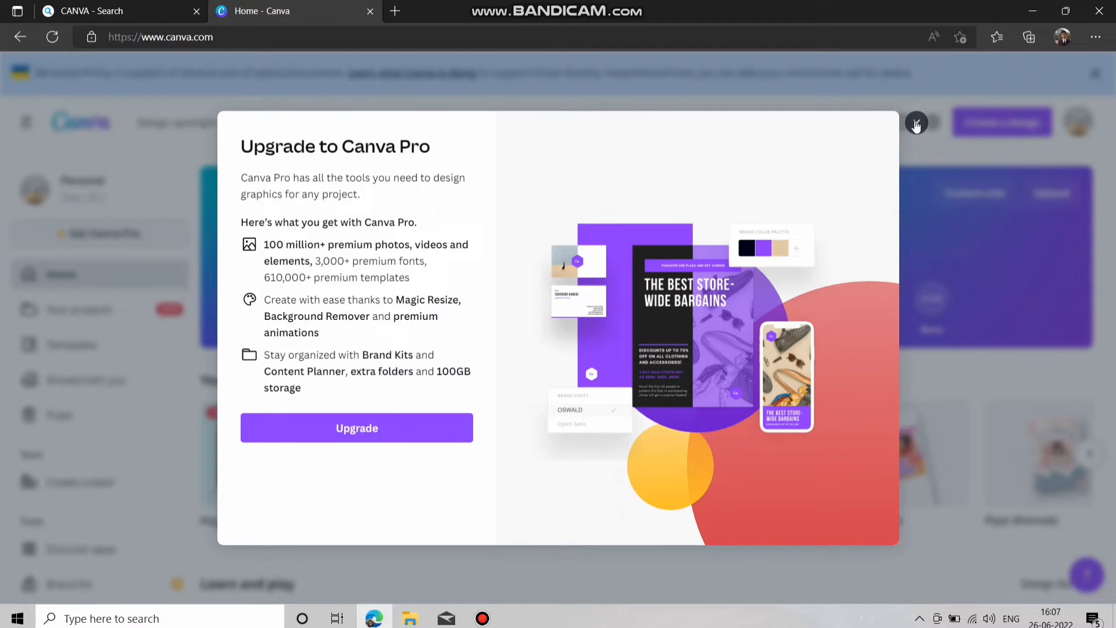
pyautogui.click(916, 125)
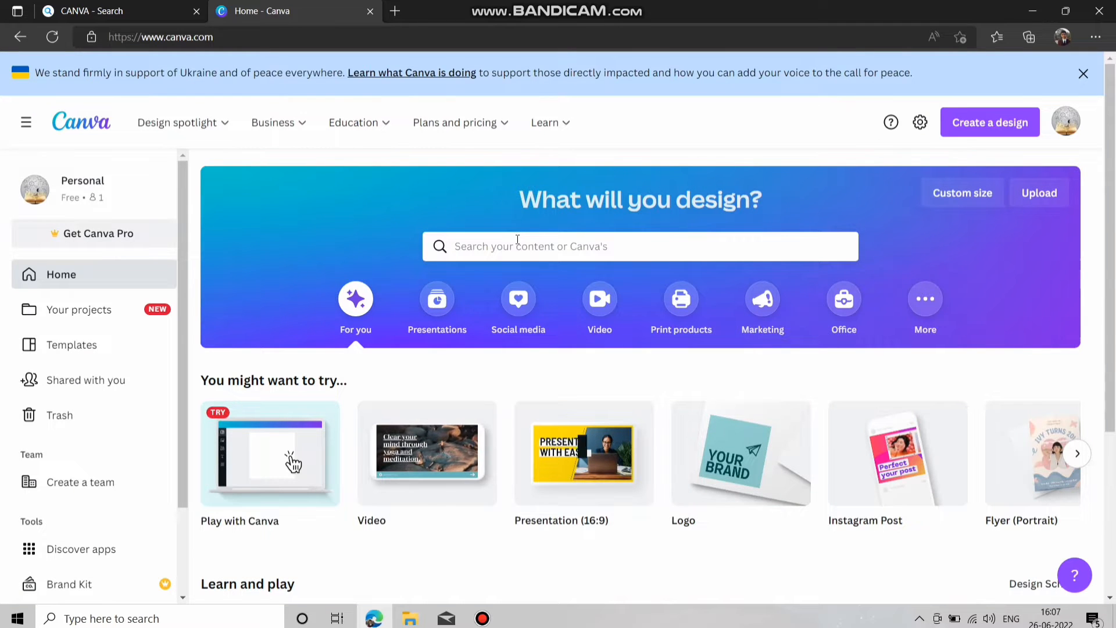
# Step: Search Canva for "youtube thumbnail" and choose the YouTube Thumbnail 1280 × 720 px design type
pyautogui.click(507, 247)
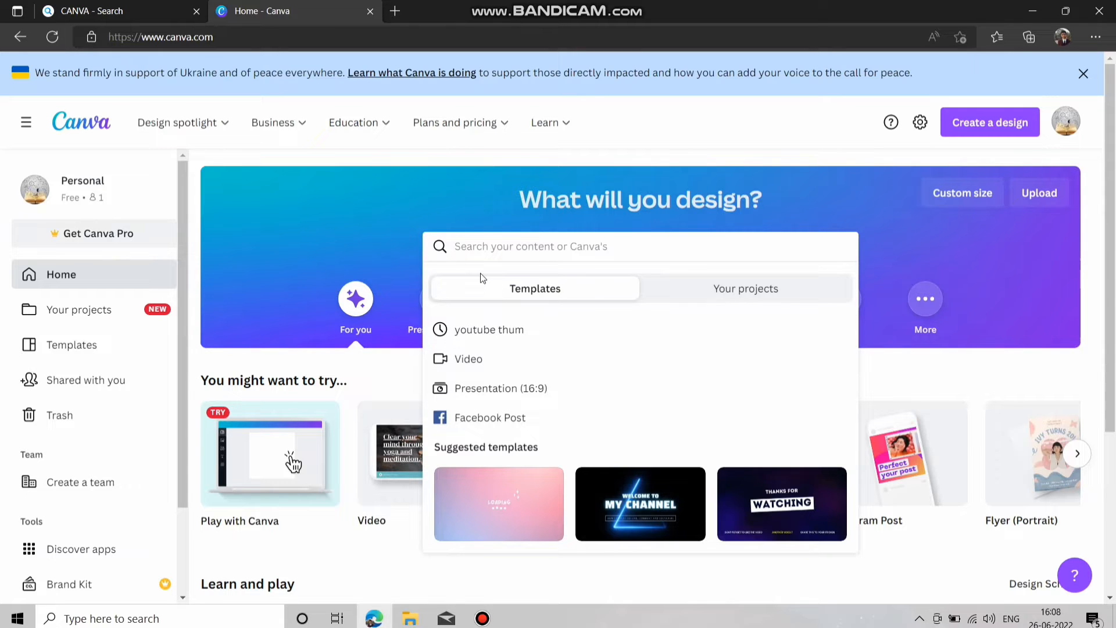
pyautogui.write('you')
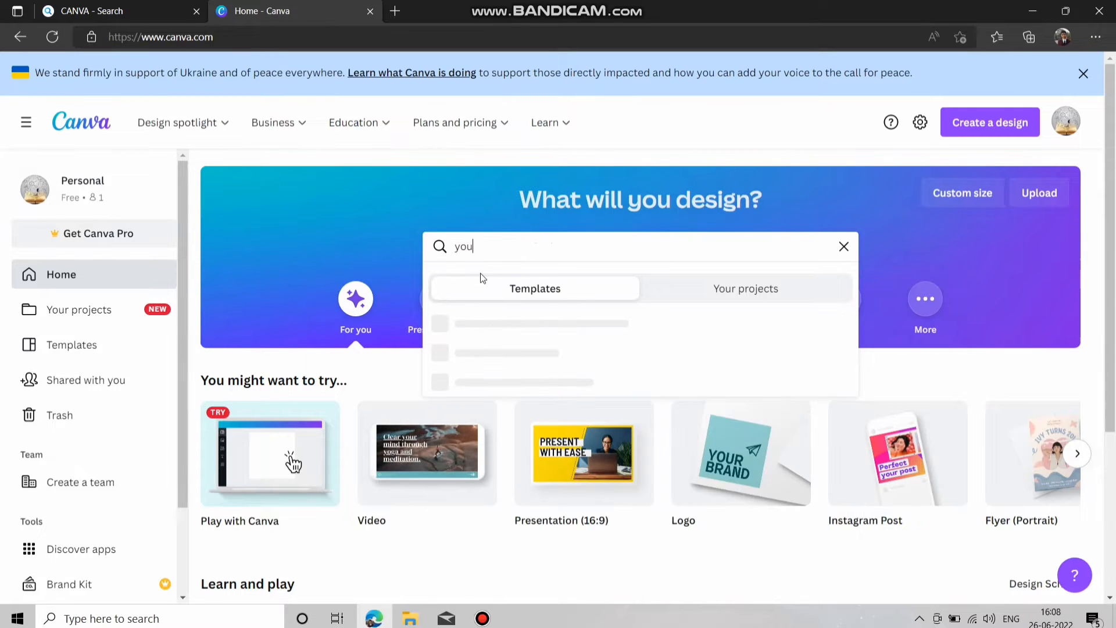
pyautogui.write('tube')
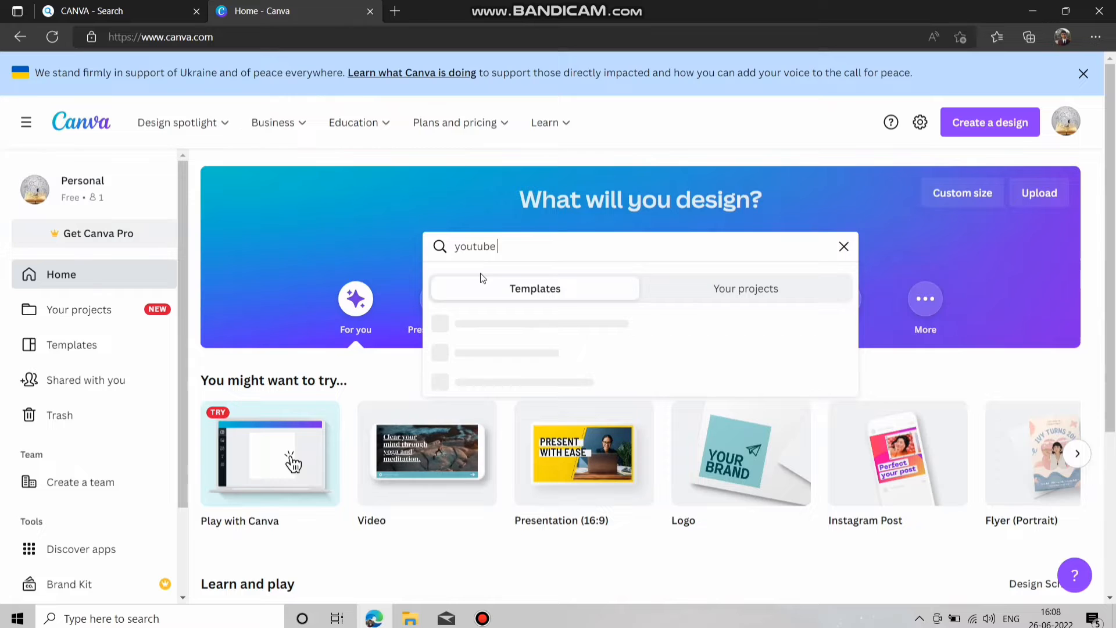
pyautogui.write(' th8u')
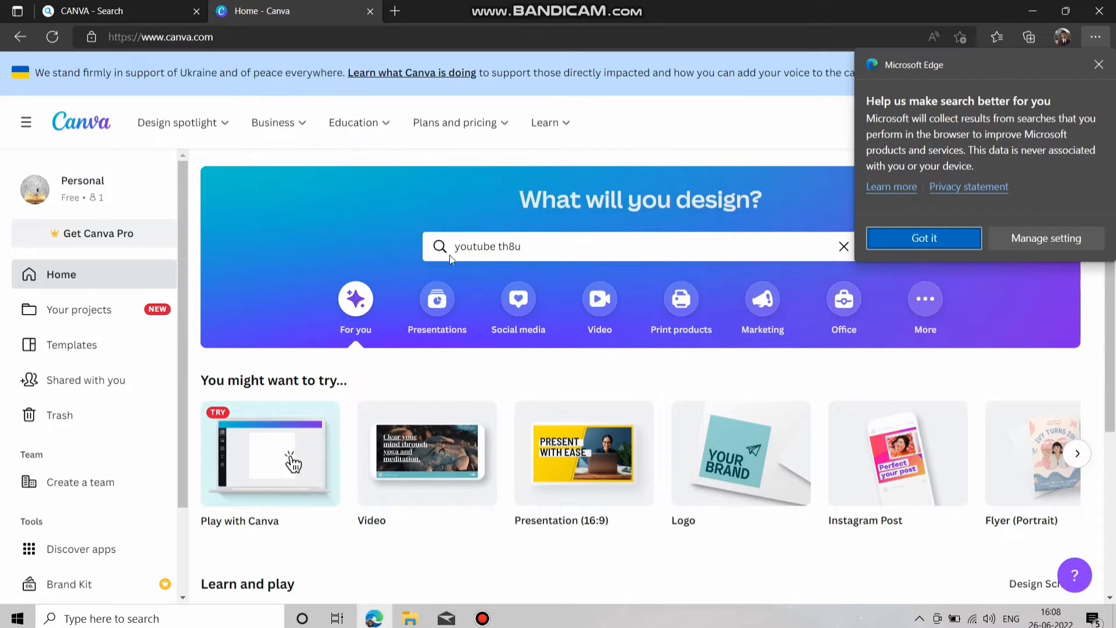
pyautogui.click(933, 243)
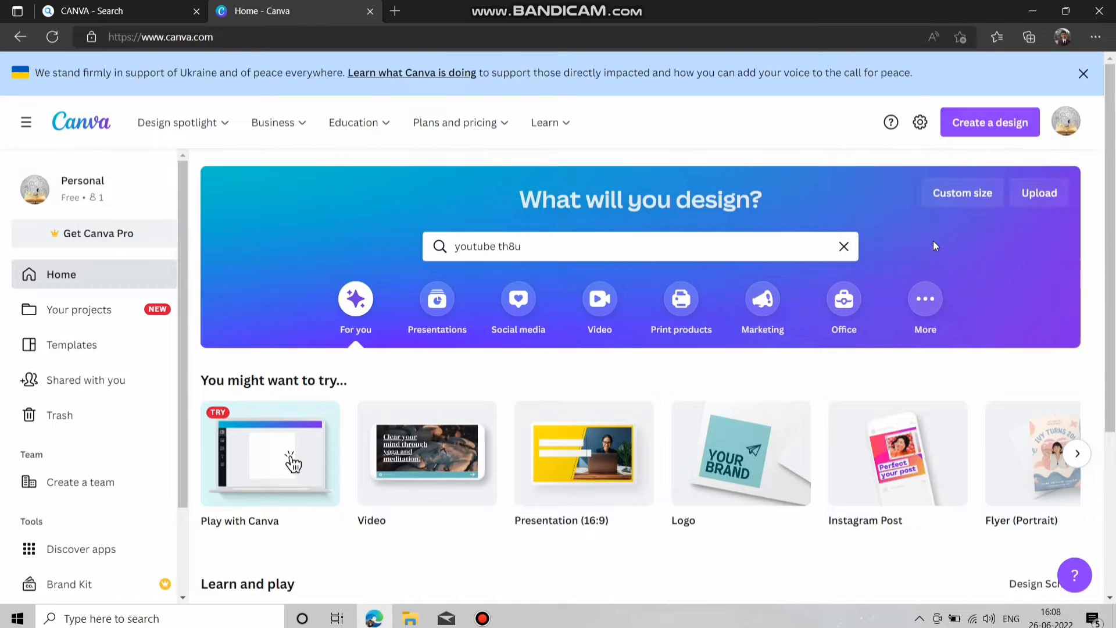
pyautogui.click(571, 247)
pyautogui.press('BackSpace')
pyautogui.press('BackSpace')
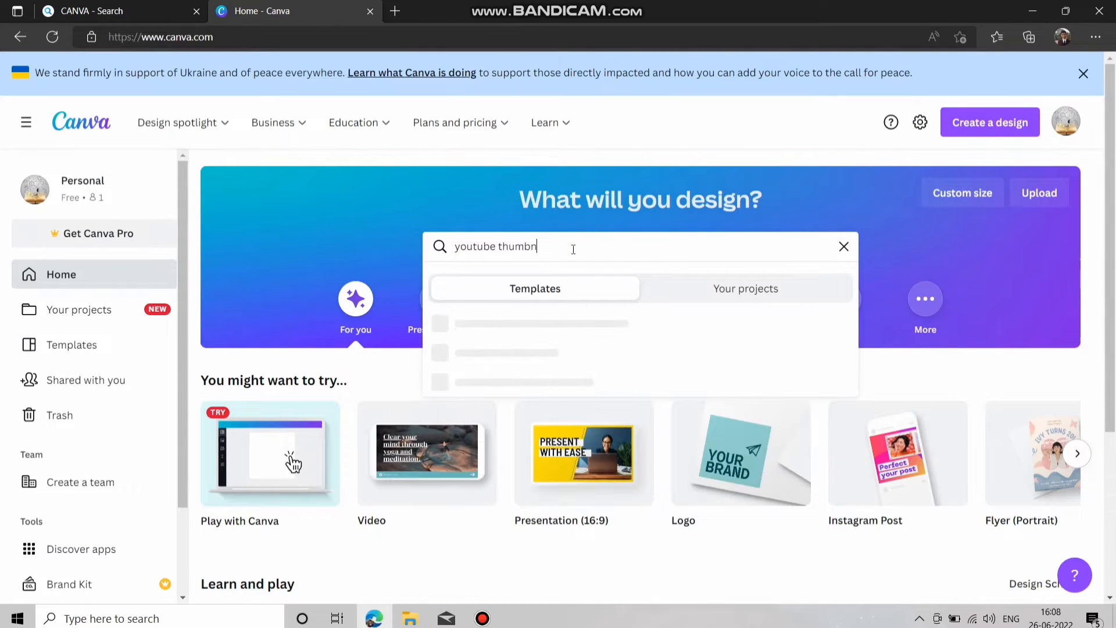
pyautogui.write('umbnauil')
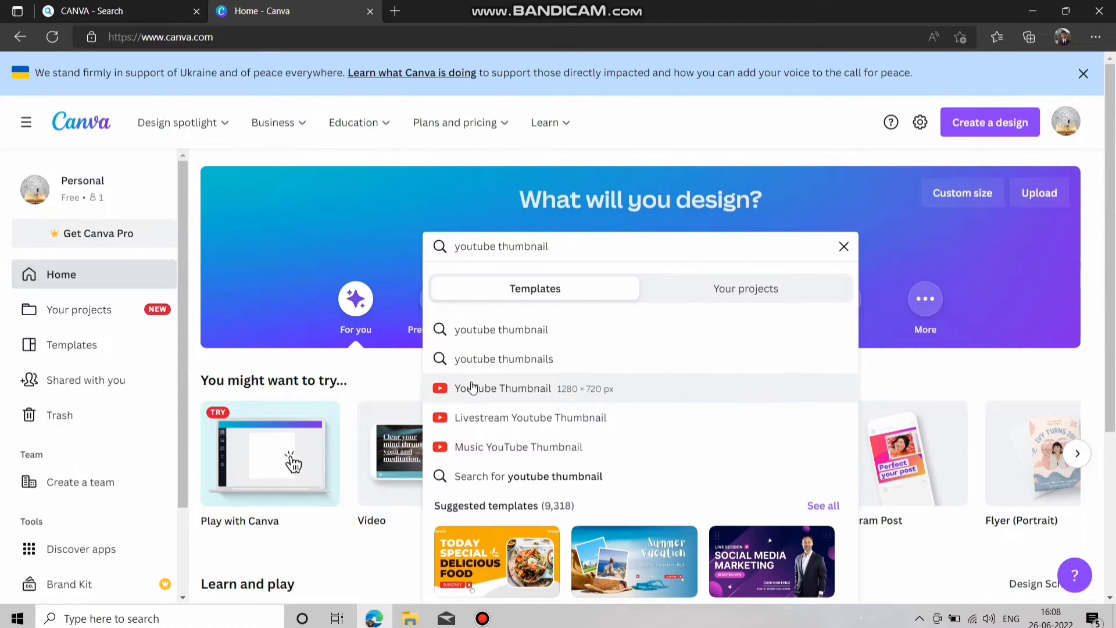
pyautogui.click(526, 390)
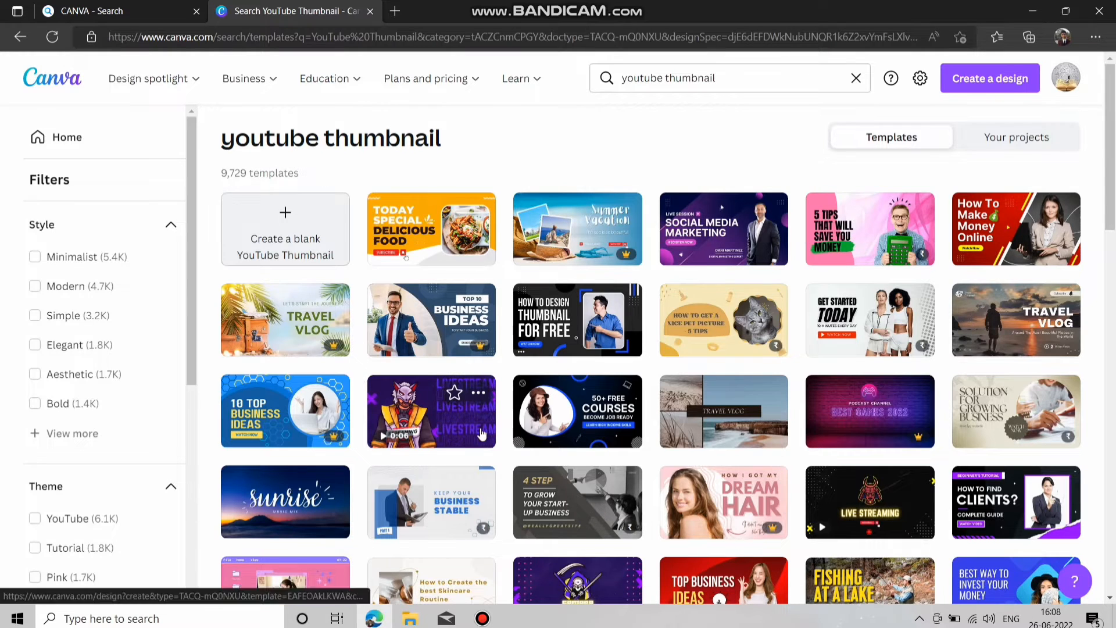
# Step: Browse the thumbnail templates, open the free "sunrise" music mix template for editing, and dismiss the Share and download tip
pyautogui.scroll(-3, 481, 433)
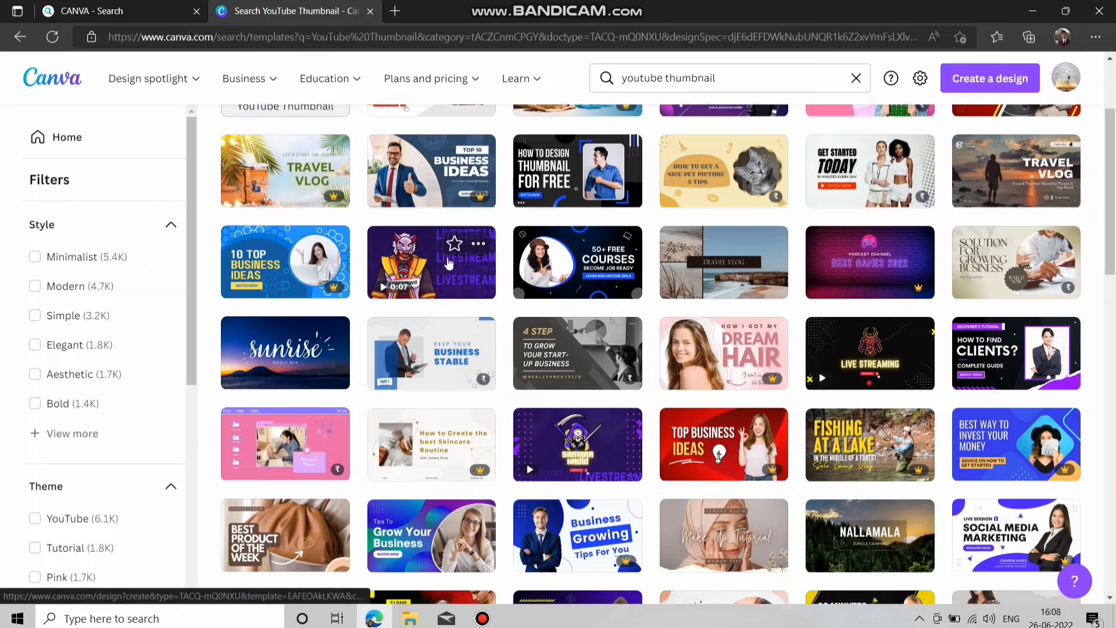
pyautogui.scroll(-4, 429, 284)
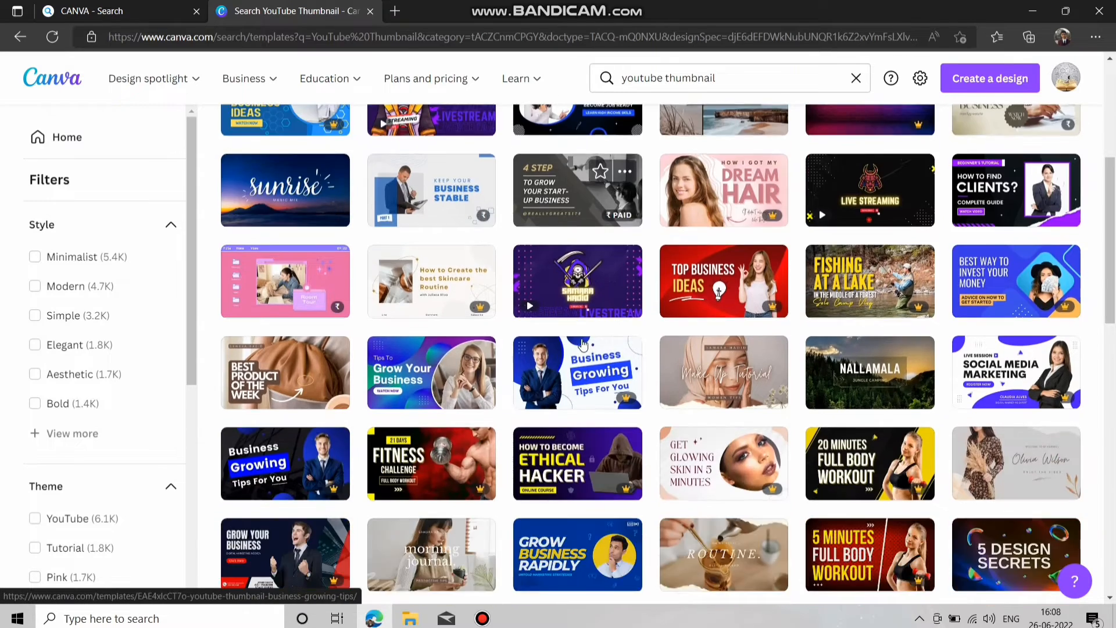
pyautogui.scroll(8, 583, 344)
pyautogui.scroll(-1, 583, 344)
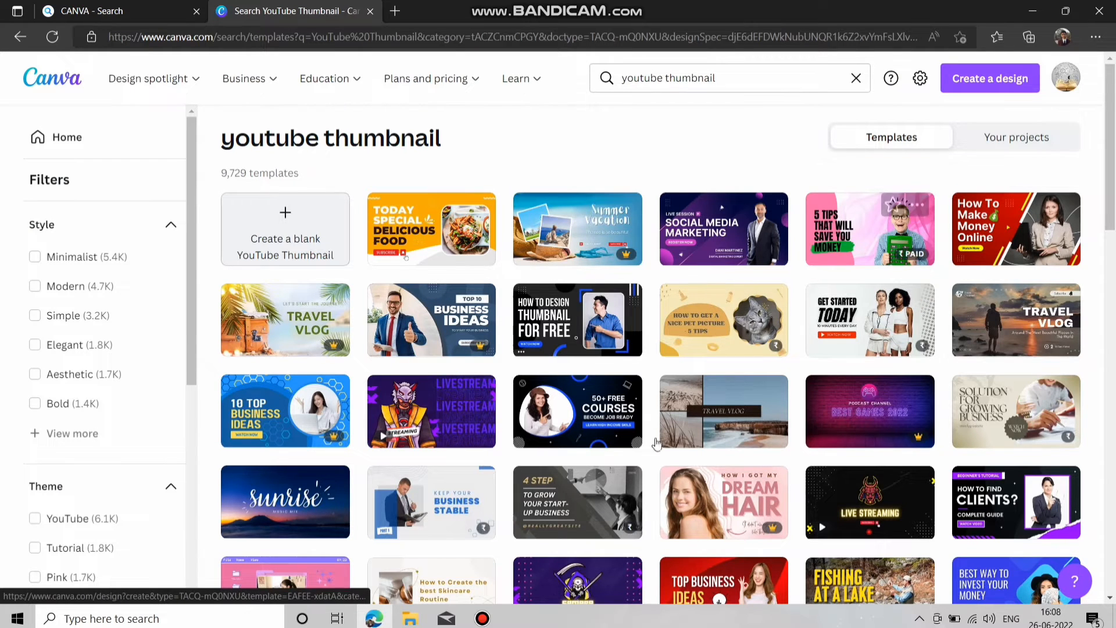
pyautogui.scroll(-2, 618, 401)
pyautogui.scroll(-2, 617, 401)
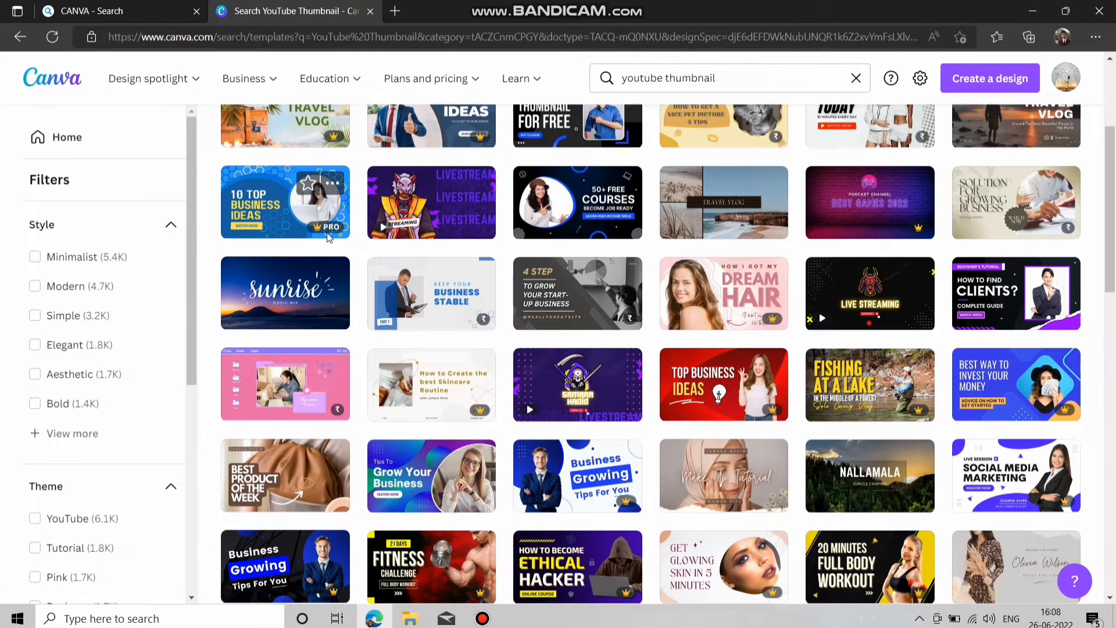
pyautogui.moveTo(326, 227)
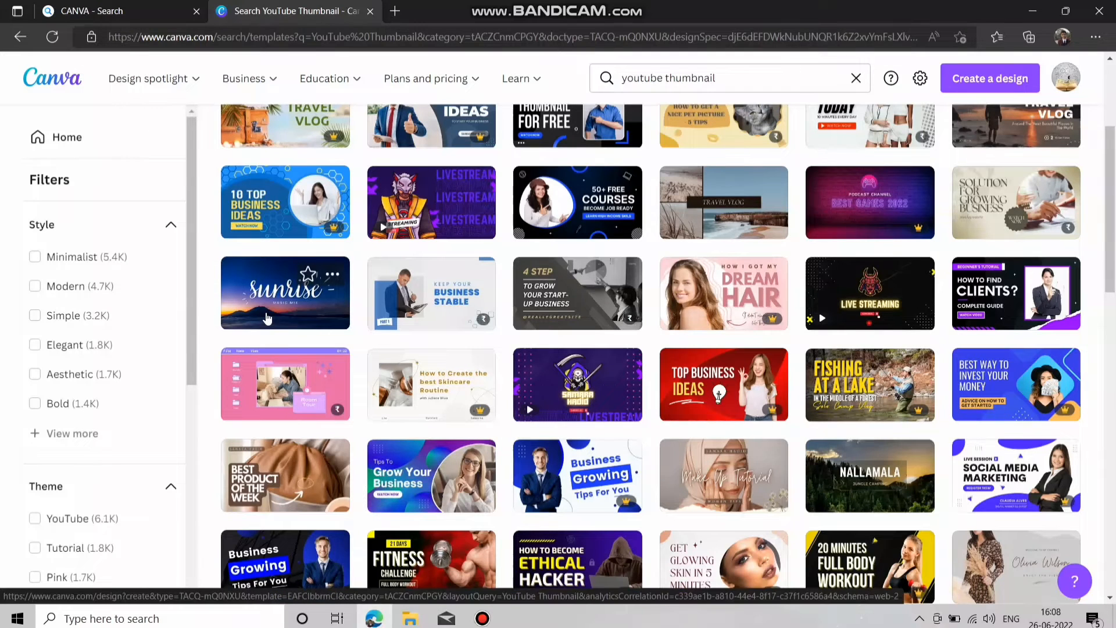
pyautogui.click(267, 317)
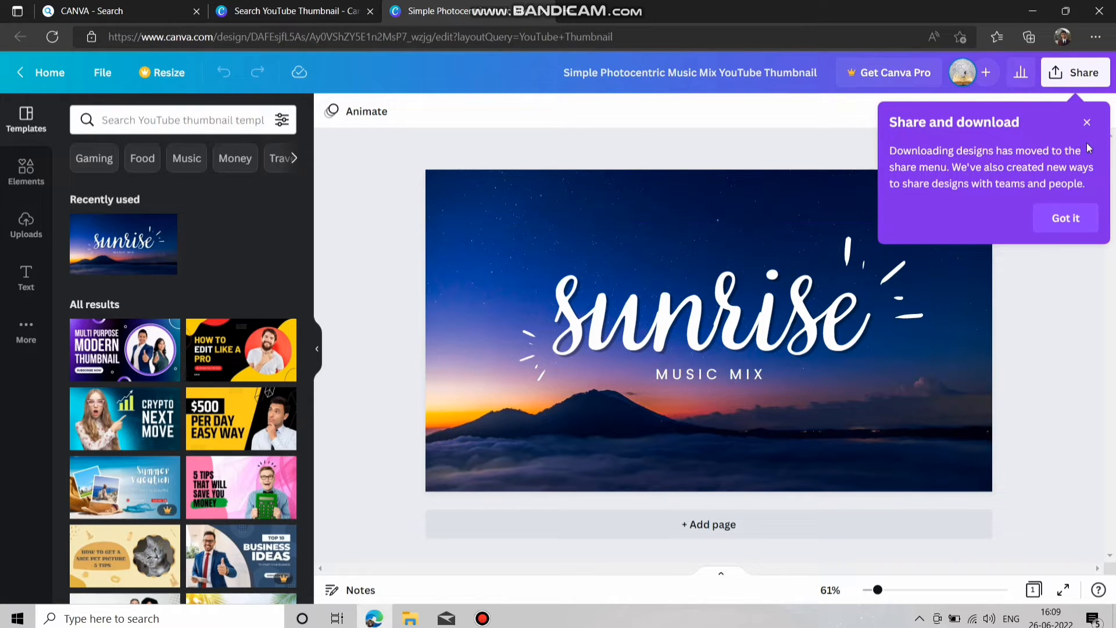
pyautogui.click(1086, 122)
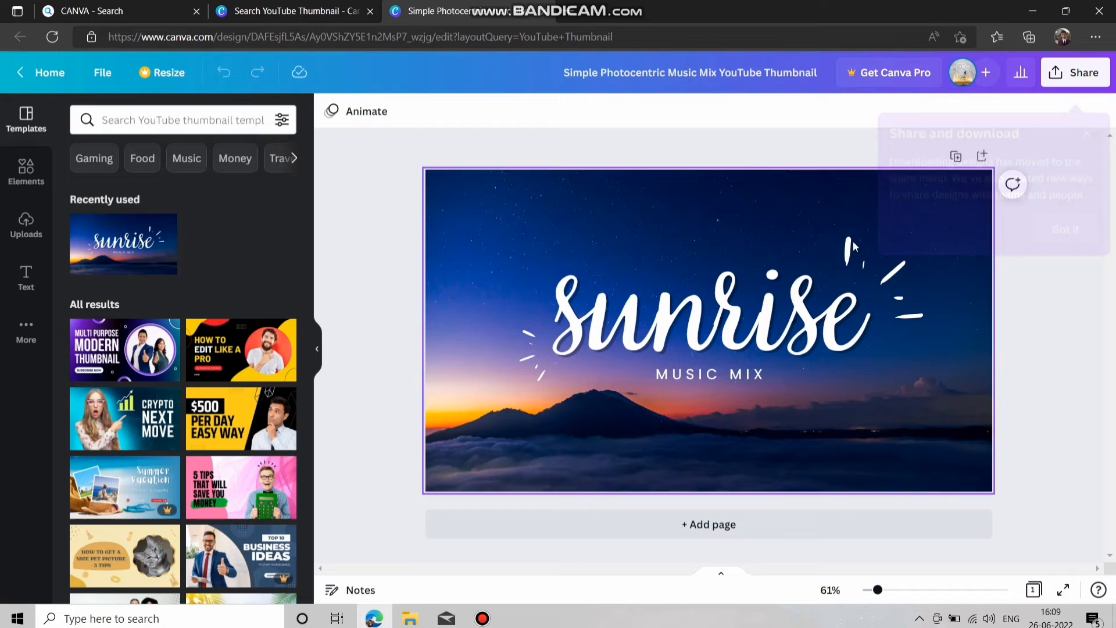
# Step: Replace the "sunrise" title text with "edunologypoint"
pyautogui.doubleClick(771, 288)
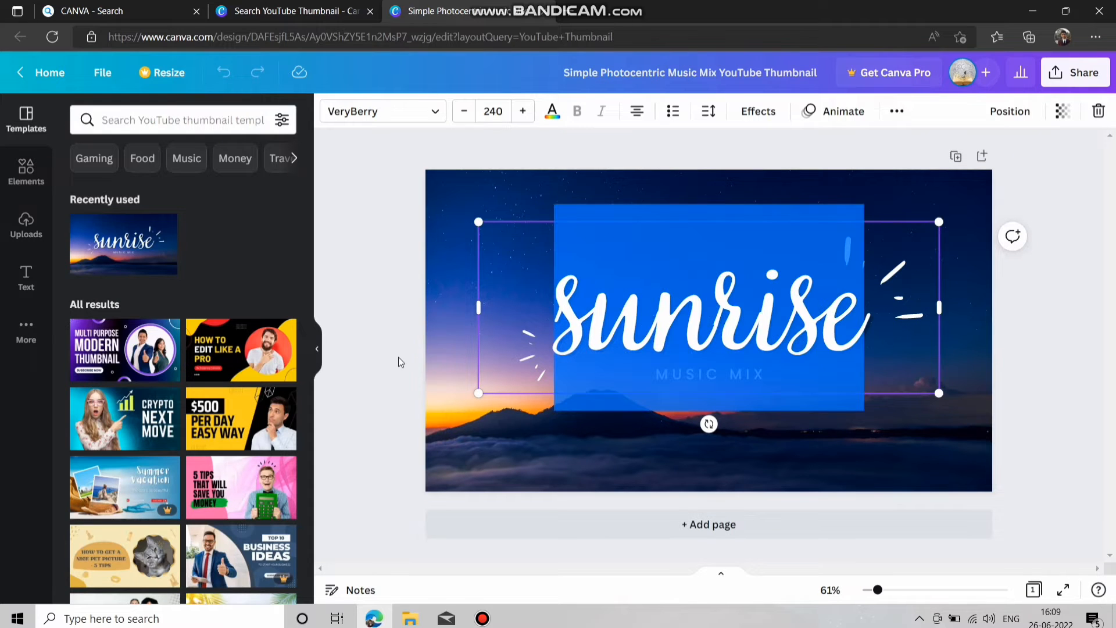
pyautogui.write('edu')
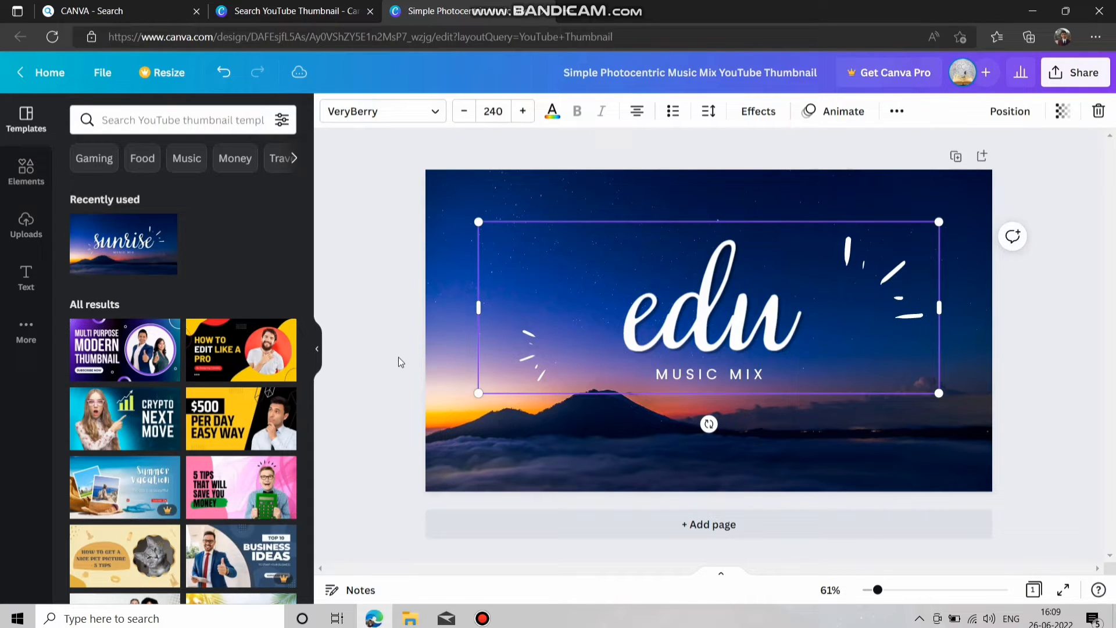
pyautogui.write('nology')
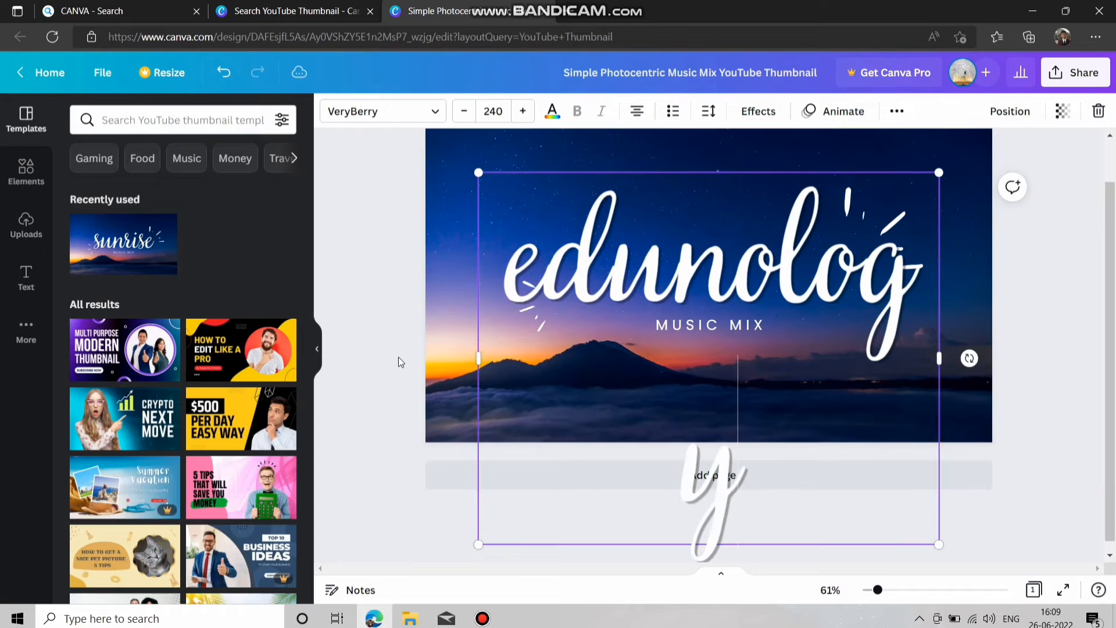
pyautogui.write('point')
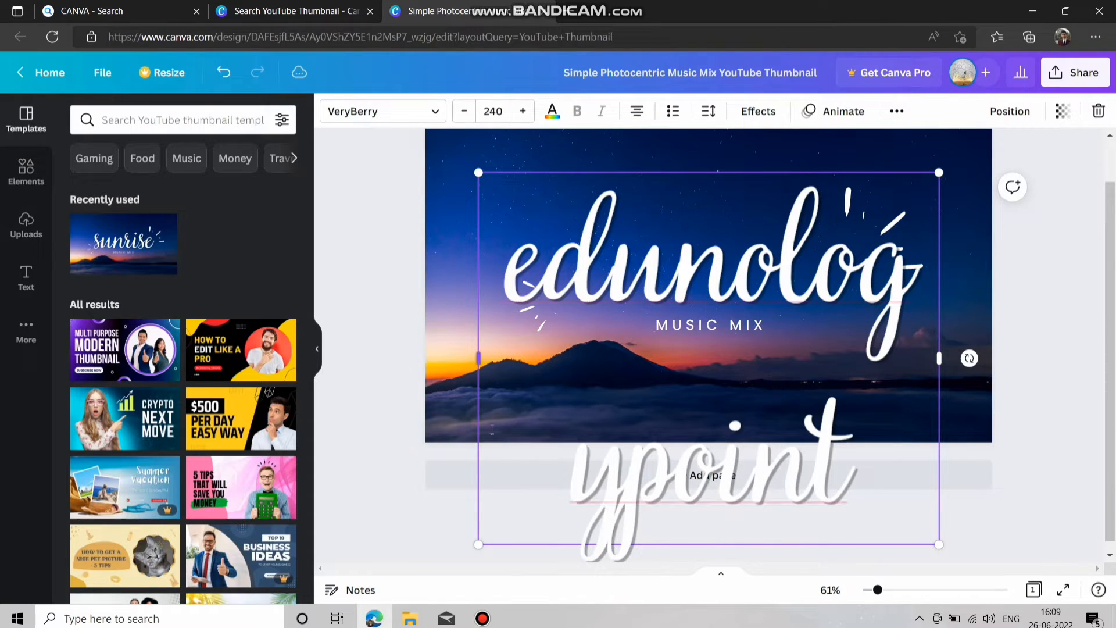
# Step: Reduce the font size of the "edunologypoint" title to 118
pyautogui.click(627, 475)
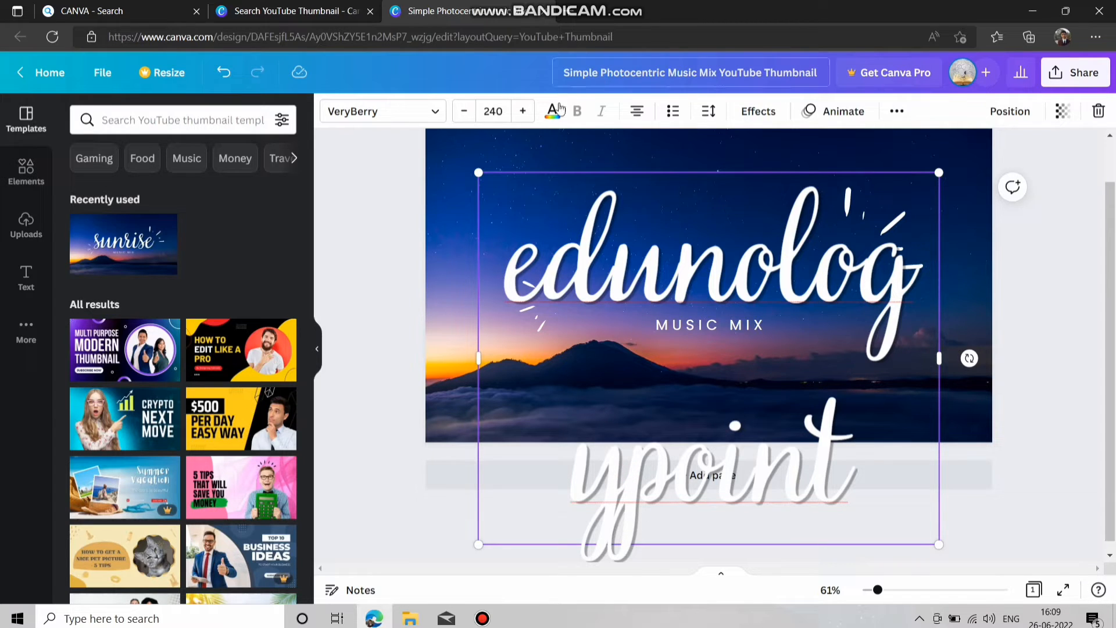
pyautogui.click(464, 112)
pyautogui.click(464, 112)
pyautogui.click(463, 112)
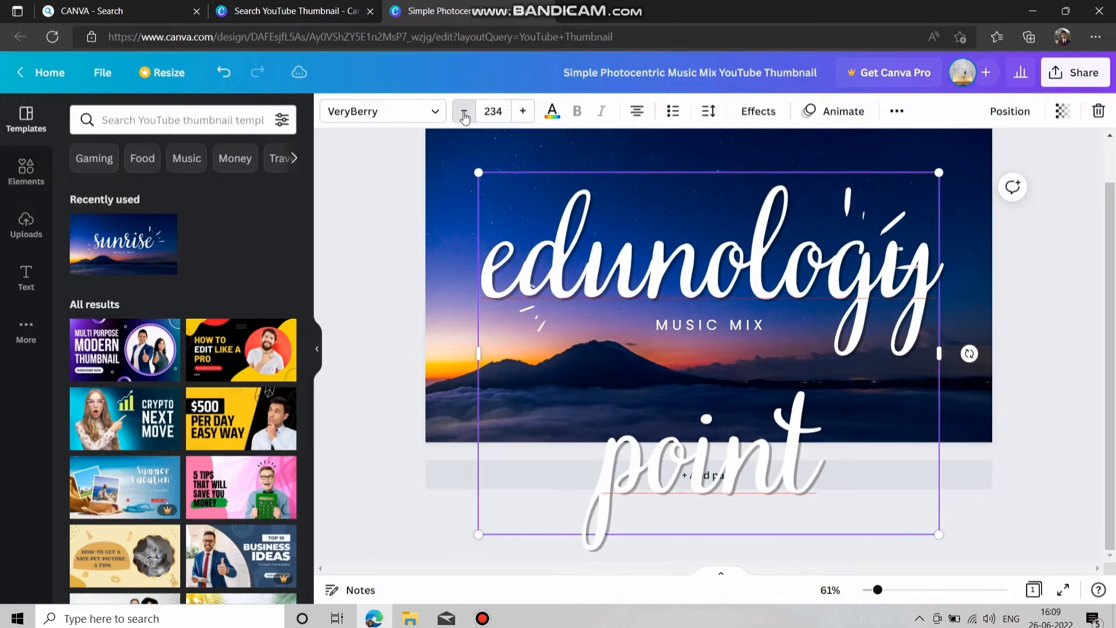
pyautogui.click(464, 112)
pyautogui.click(464, 112)
pyautogui.click(464, 112)
pyautogui.click(464, 112)
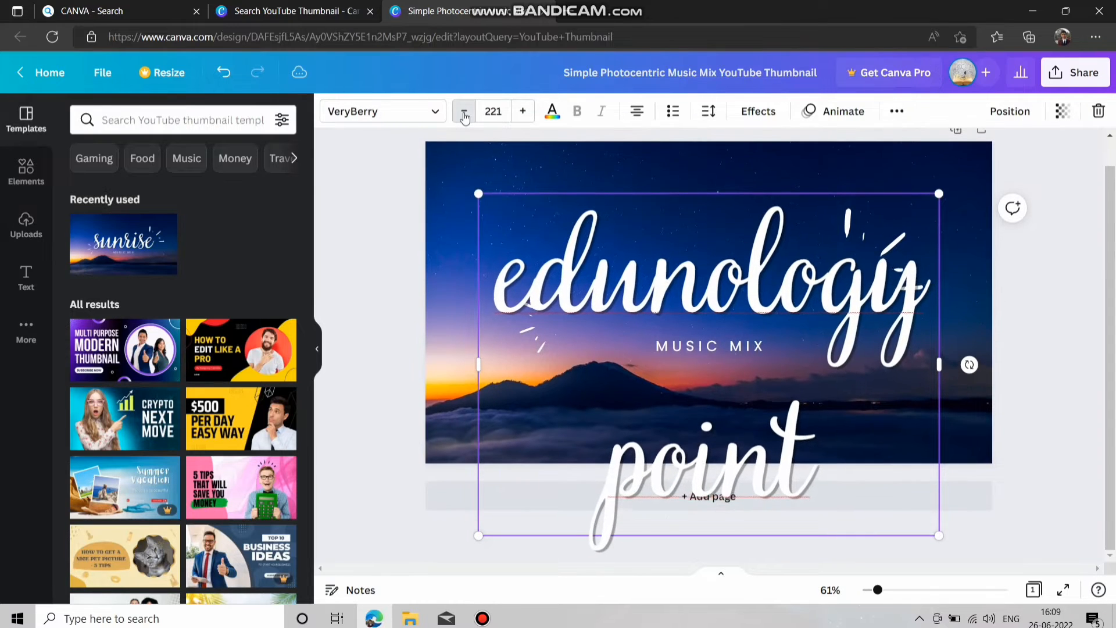
pyautogui.click(464, 112)
pyautogui.click(464, 112)
pyautogui.click(463, 114)
pyautogui.click(463, 114)
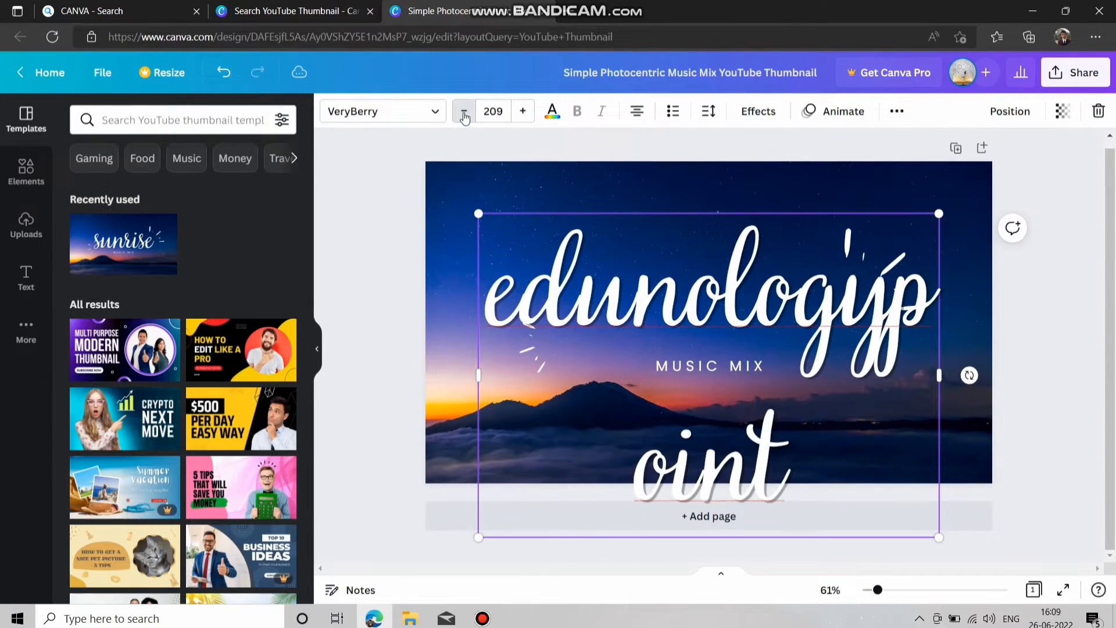
pyautogui.click(464, 114)
pyautogui.click(464, 115)
pyautogui.click(464, 114)
pyautogui.click(464, 115)
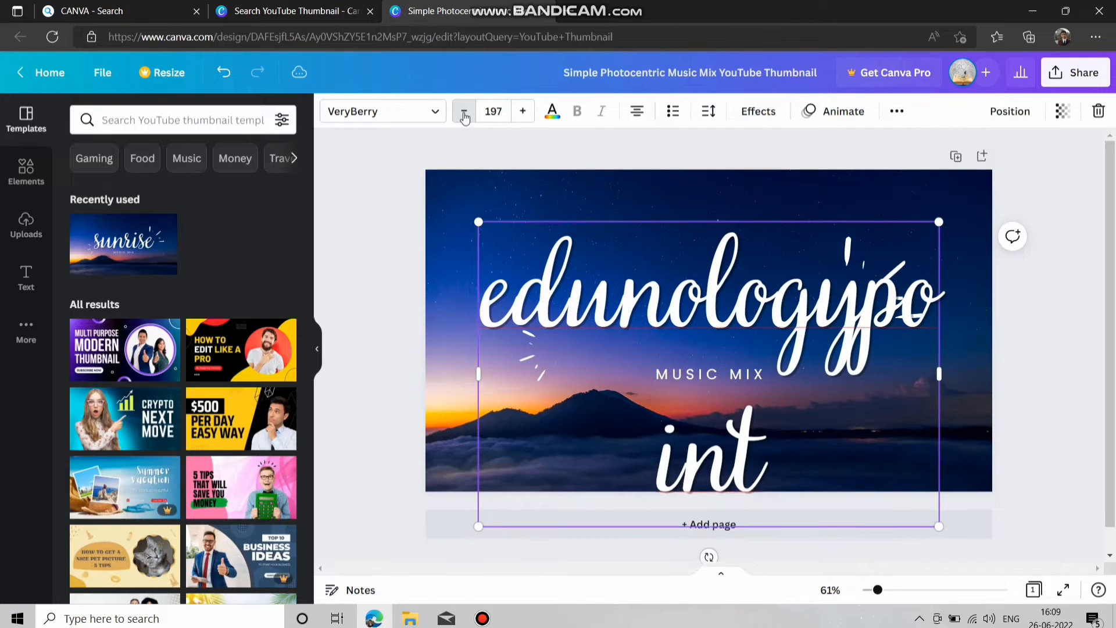
pyautogui.click(463, 115)
pyautogui.click(464, 115)
pyautogui.click(464, 115)
pyautogui.click(463, 115)
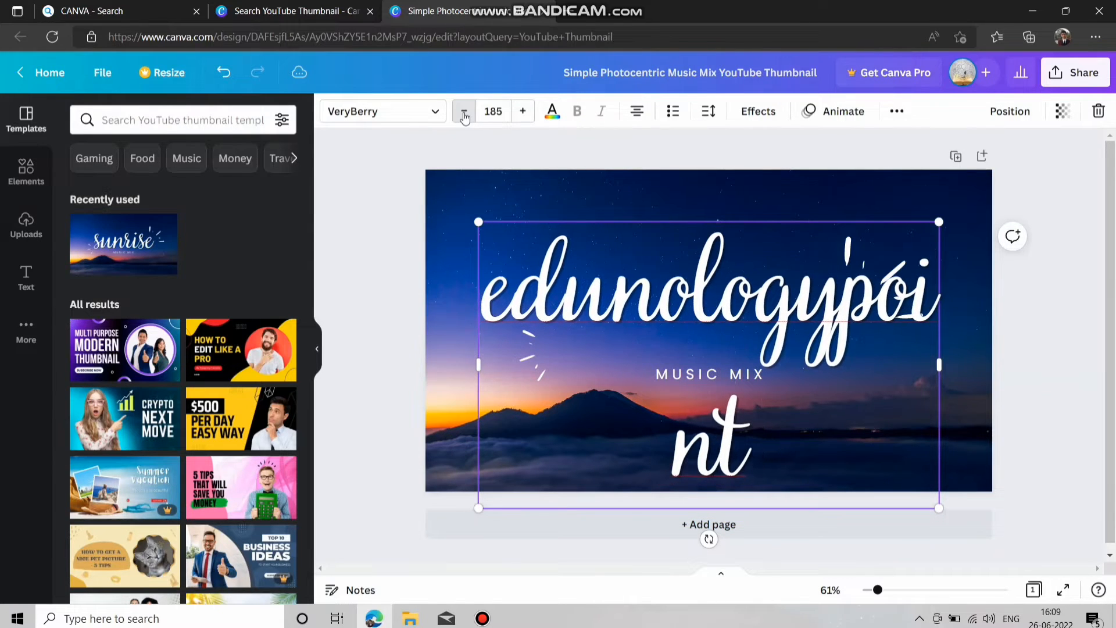
pyautogui.click(464, 115)
pyautogui.click(464, 114)
pyautogui.click(464, 114)
pyautogui.click(464, 114)
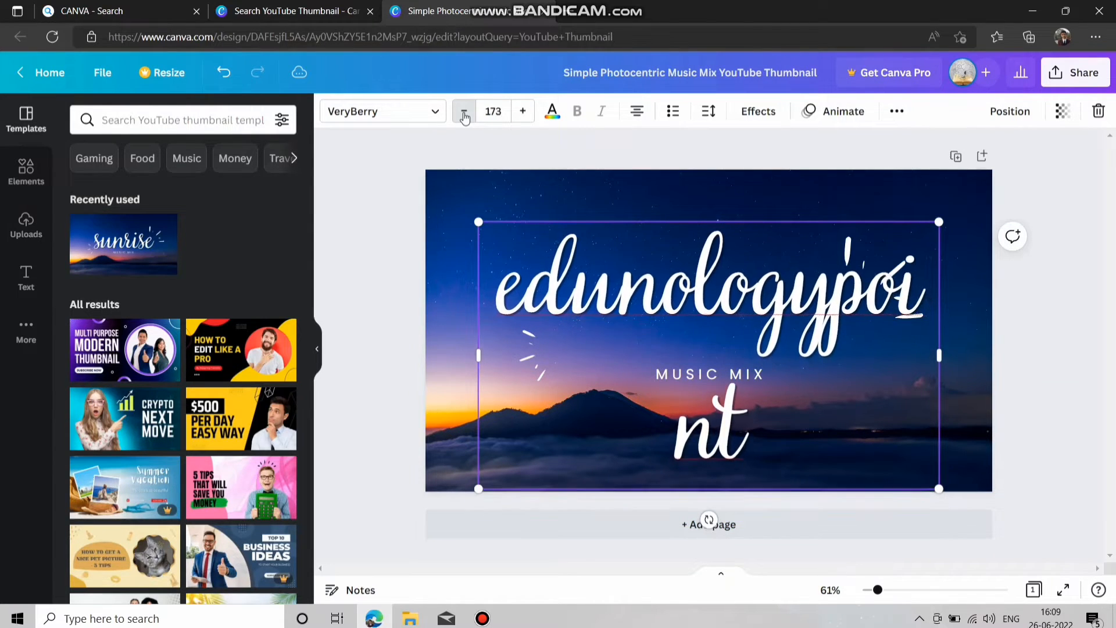
pyautogui.click(463, 115)
pyautogui.click(464, 114)
pyautogui.click(464, 115)
pyautogui.click(464, 115)
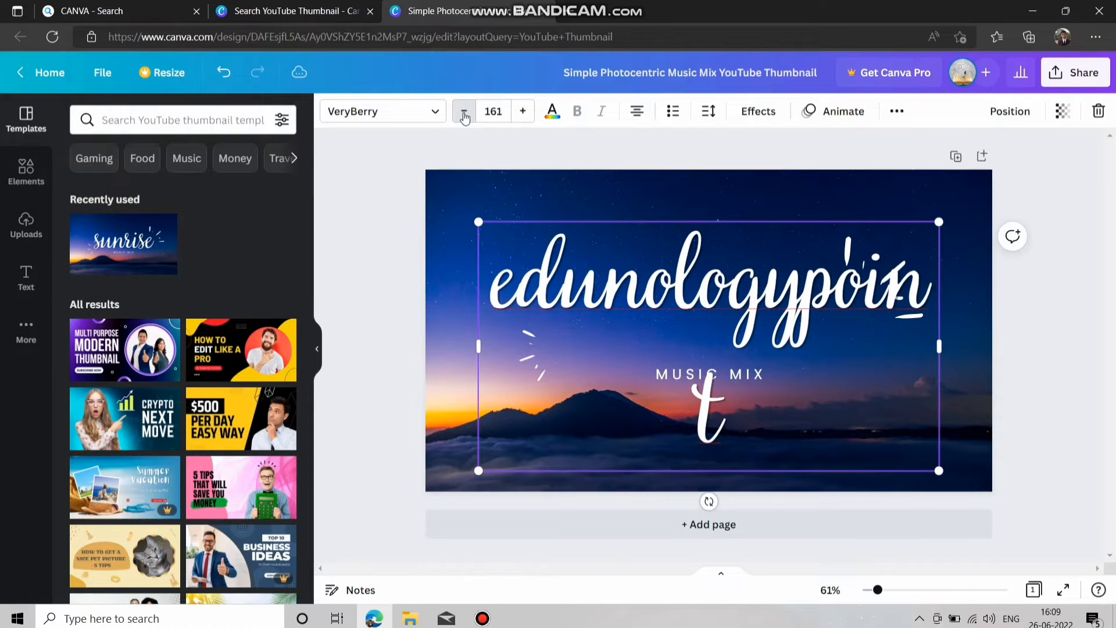
pyautogui.click(464, 115)
pyautogui.click(464, 115)
pyautogui.click(464, 115)
pyautogui.click(464, 115)
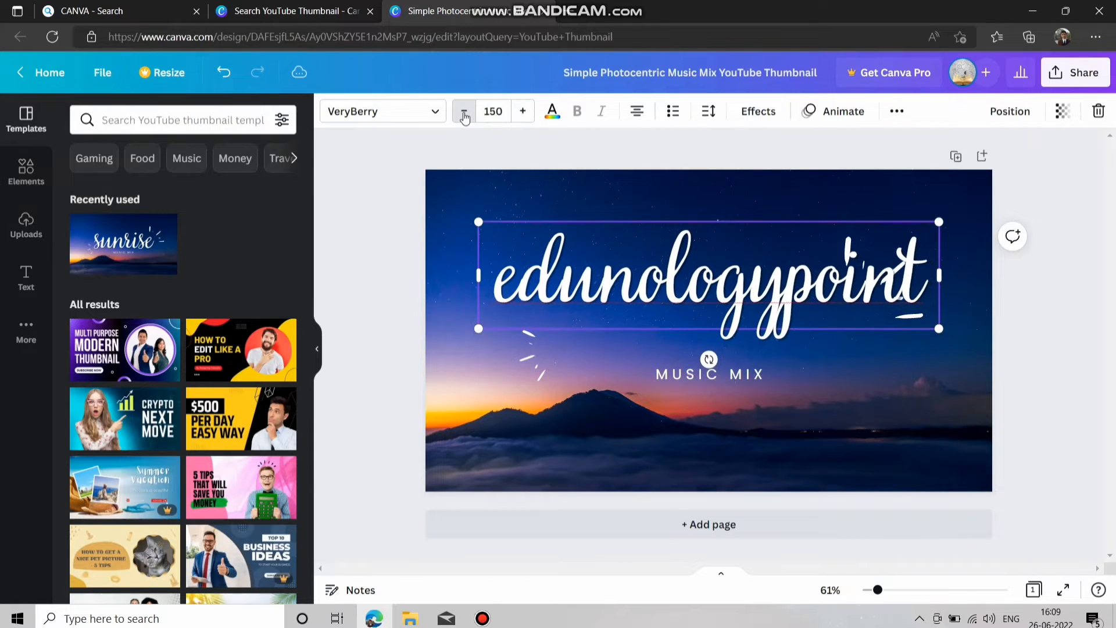
pyautogui.click(464, 115)
pyautogui.click(464, 115)
pyautogui.click(464, 116)
pyautogui.click(464, 115)
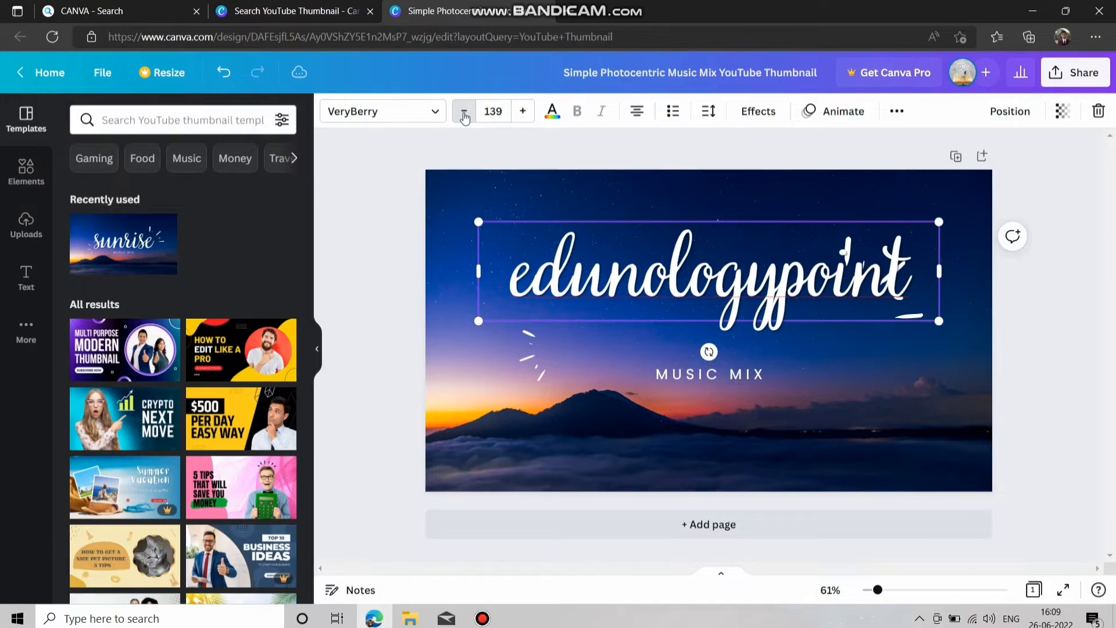
pyautogui.click(463, 115)
pyautogui.click(464, 116)
pyautogui.click(464, 115)
pyautogui.click(463, 115)
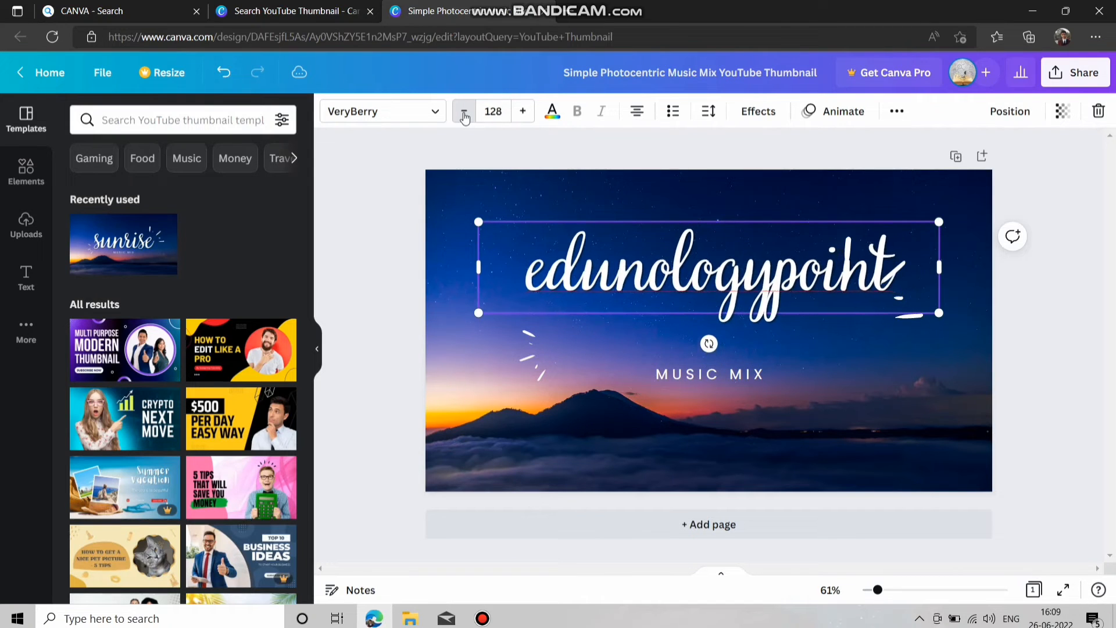
pyautogui.click(464, 116)
pyautogui.click(464, 116)
pyautogui.click(463, 115)
pyautogui.click(464, 115)
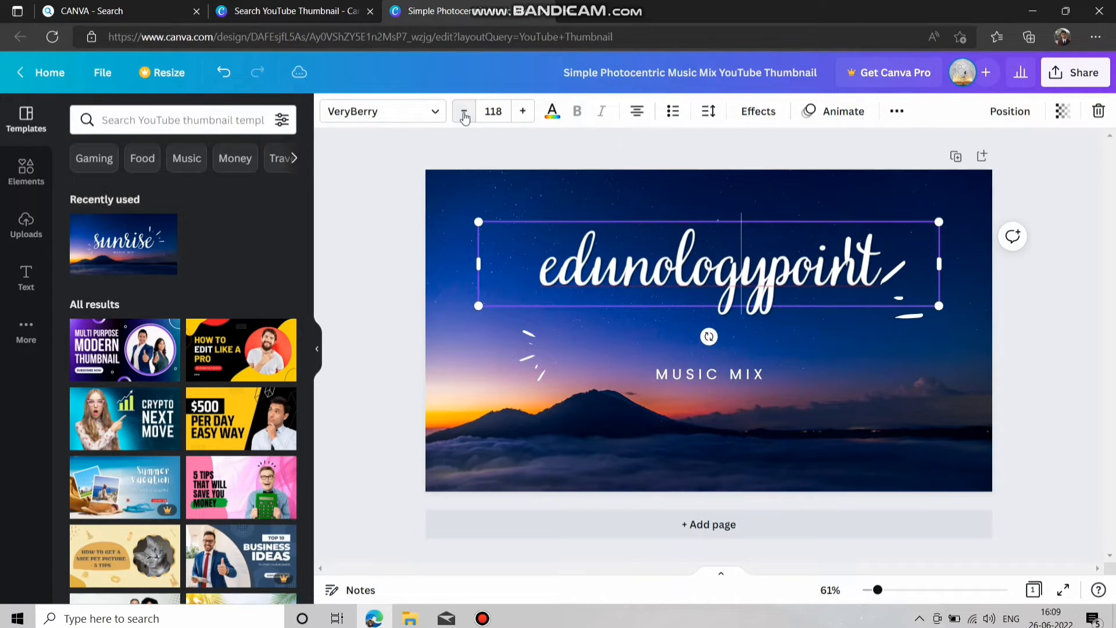
# Step: Reduce the font size of the "edunologypoint" title to 116
pyautogui.click(463, 115)
pyautogui.click(464, 115)
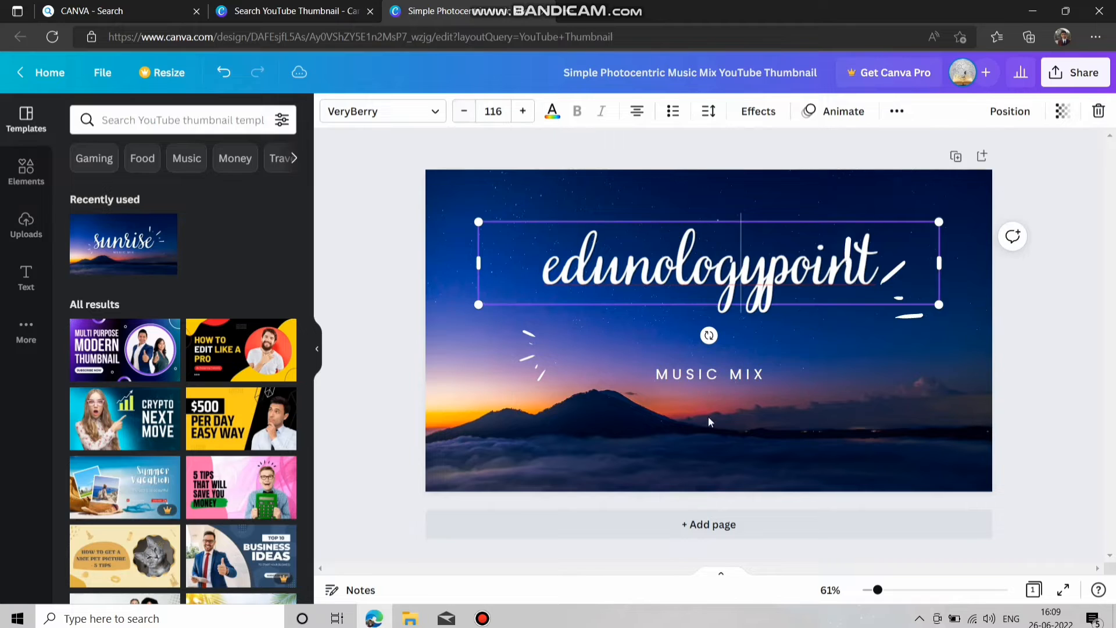
pyautogui.click(715, 400)
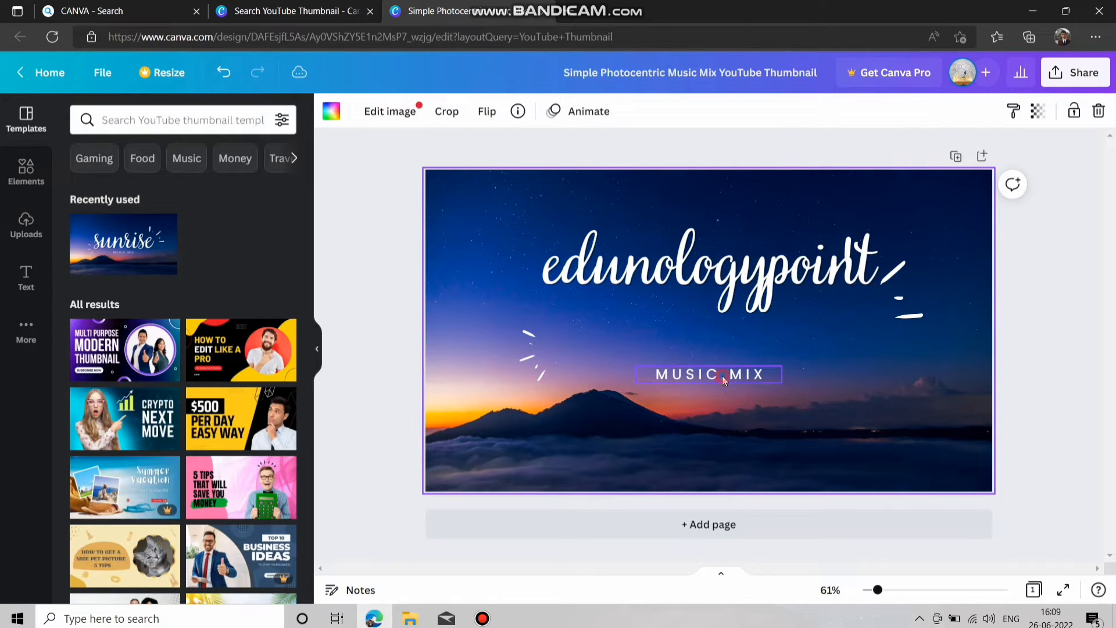
# Step: Replace the "MUSIC MIX" subtitle text with "NEW VIDEO EVERY SUNDAY"
pyautogui.doubleClick(722, 375)
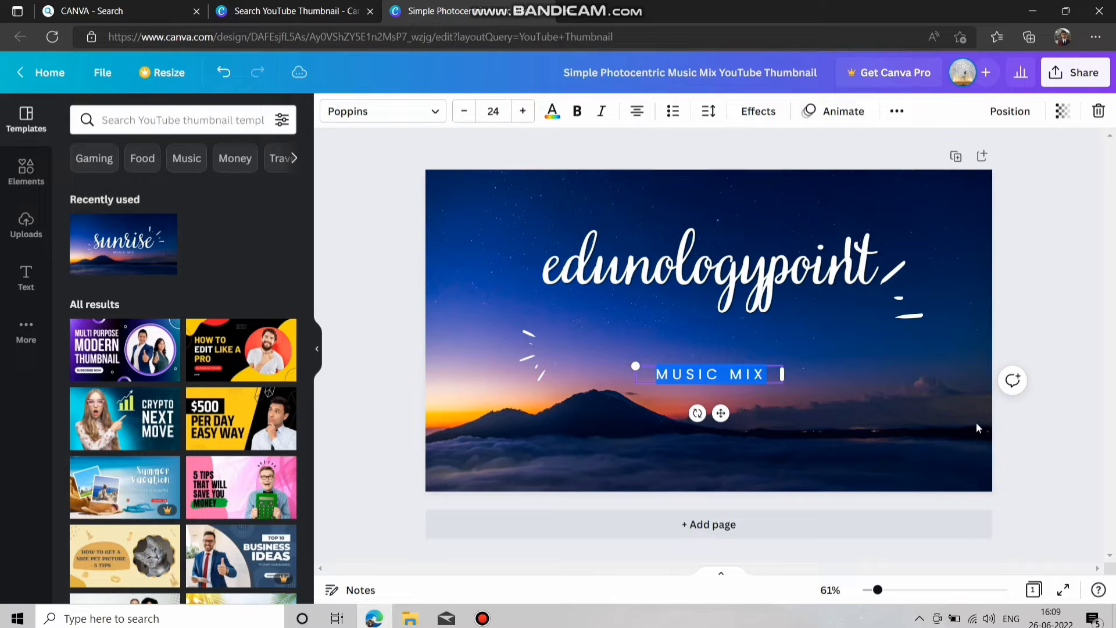
pyautogui.write('N')
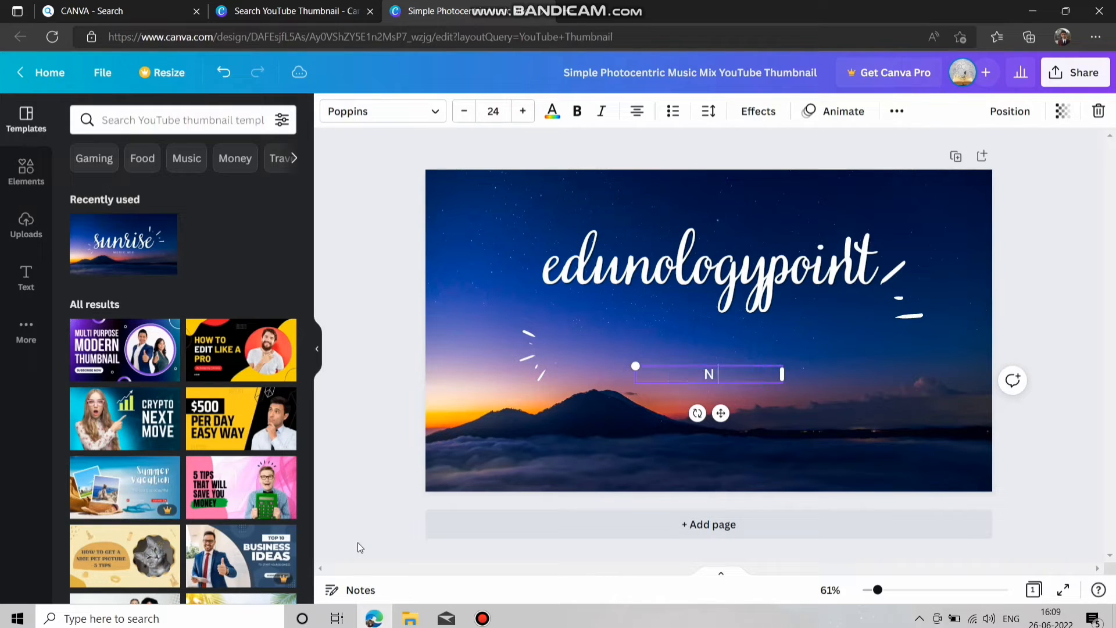
pyautogui.write('EW VIDEOP')
pyautogui.press('BackSpace')
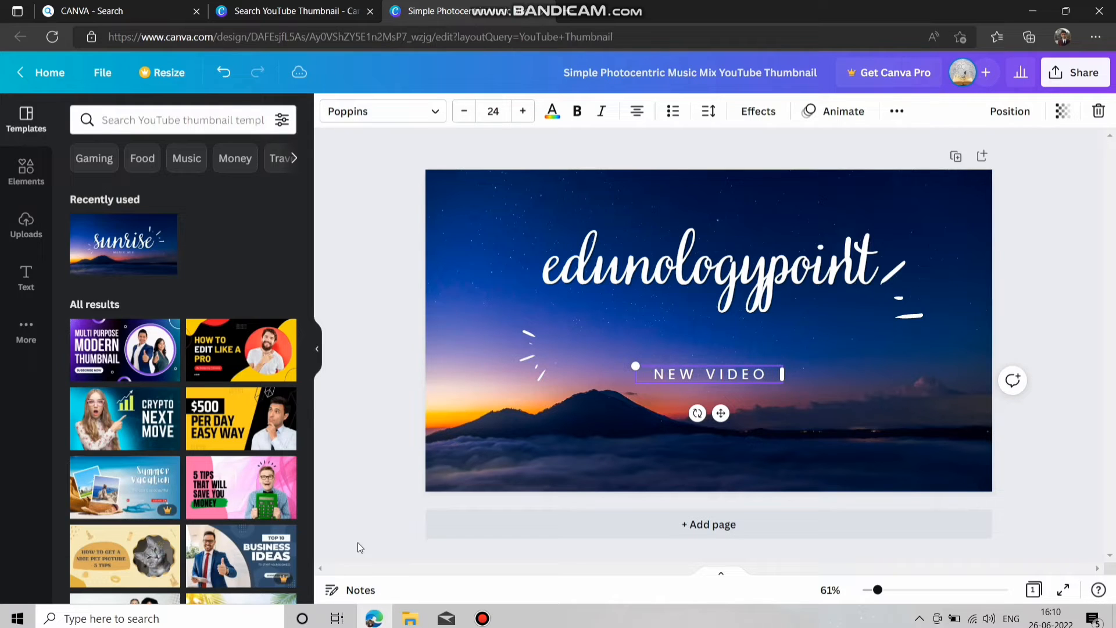
pyautogui.write('EVER')
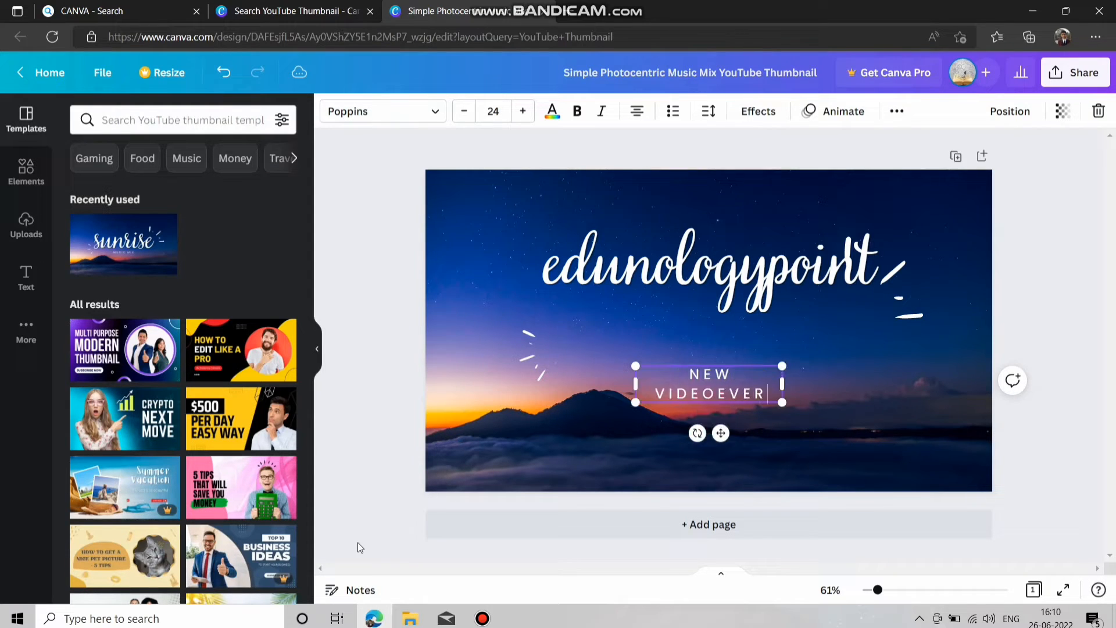
pyautogui.press('BackSpace')
pyautogui.press('BackSpace')
pyautogui.press('BackSpace')
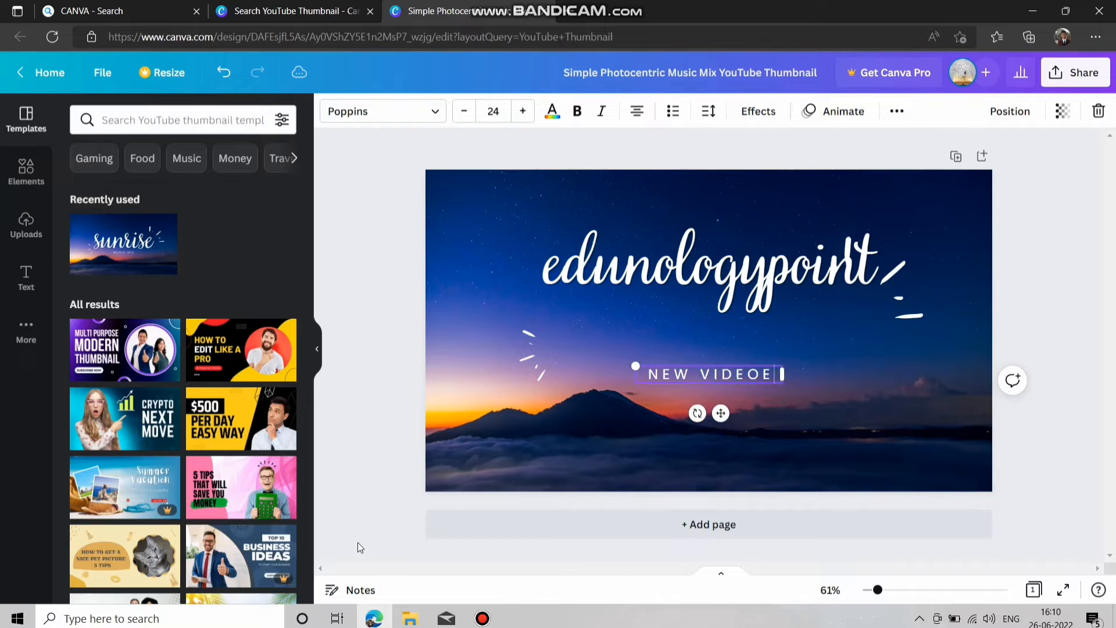
pyautogui.press('BackSpace')
pyautogui.write('EV')
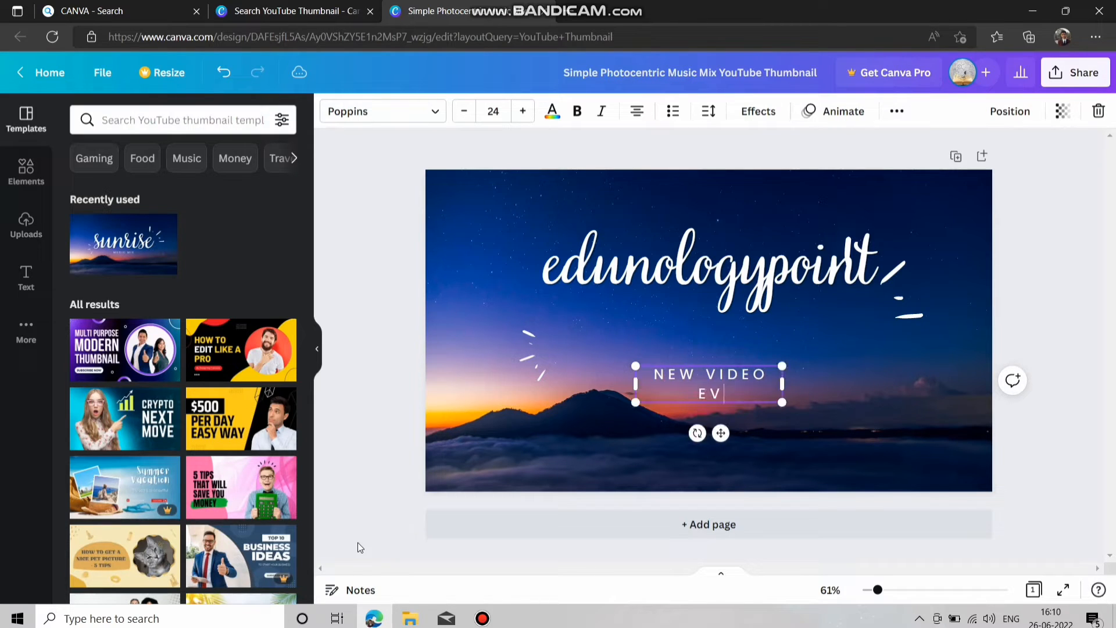
pyautogui.write('ERY SUB')
pyautogui.press('BackSpace')
pyautogui.write('NDAY')
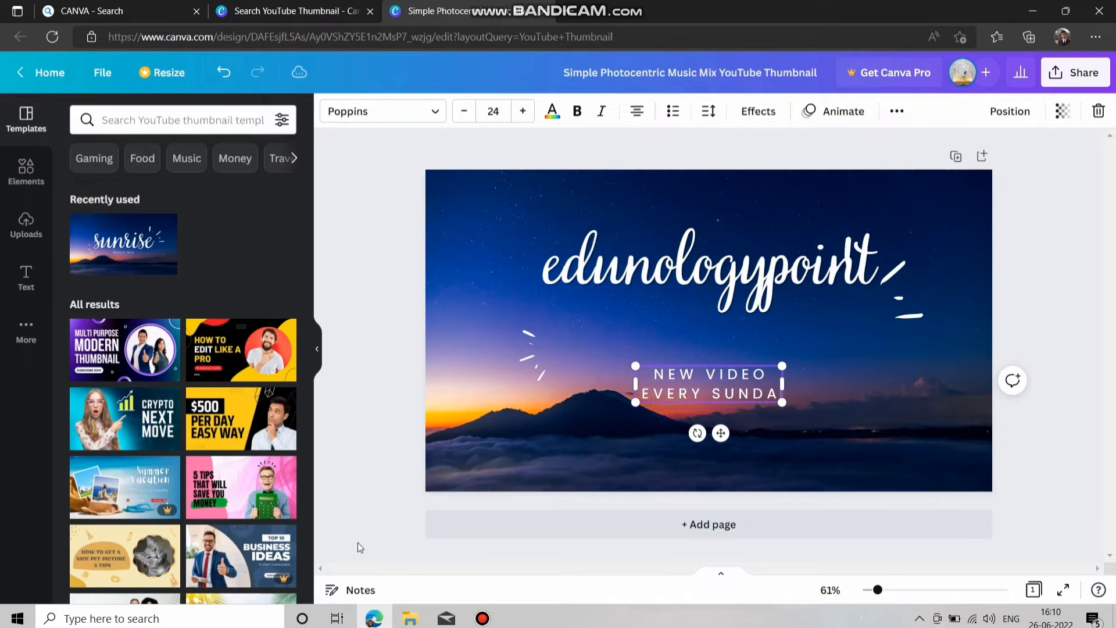
pyautogui.click(902, 414)
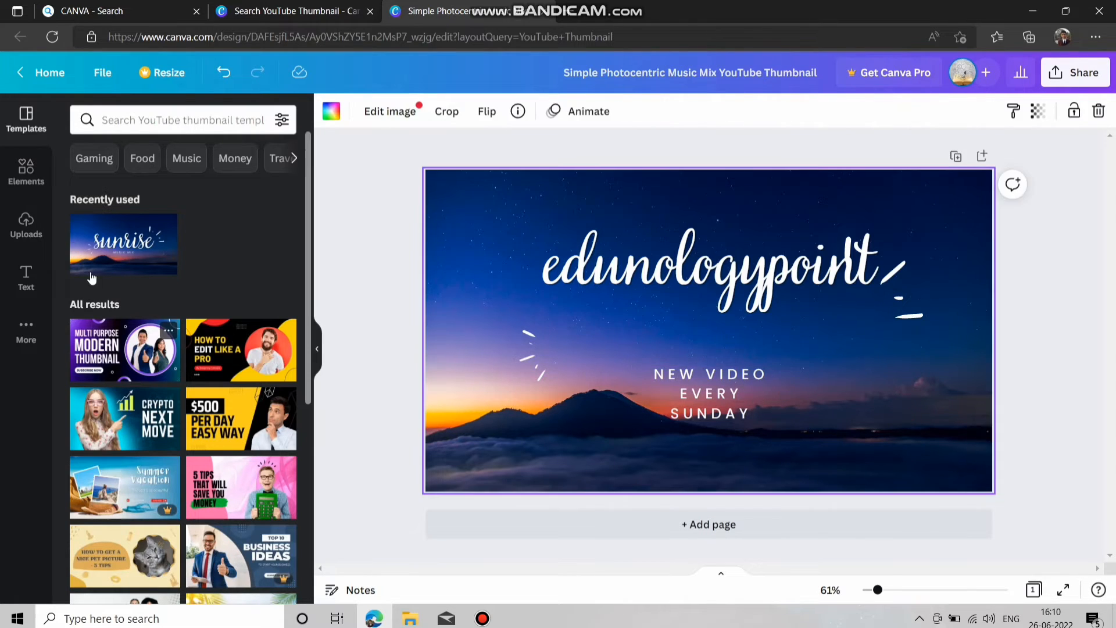
# Step: Browse the design elements and add a circle from the lines and shapes to the thumbnail
pyautogui.click(29, 171)
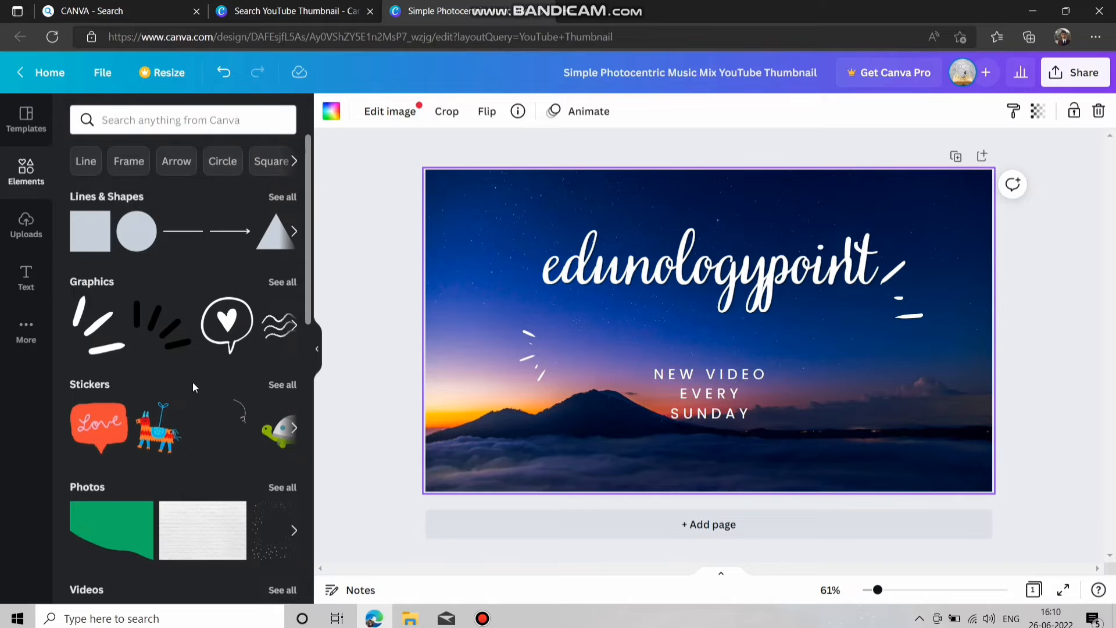
pyautogui.scroll(-4, 147, 448)
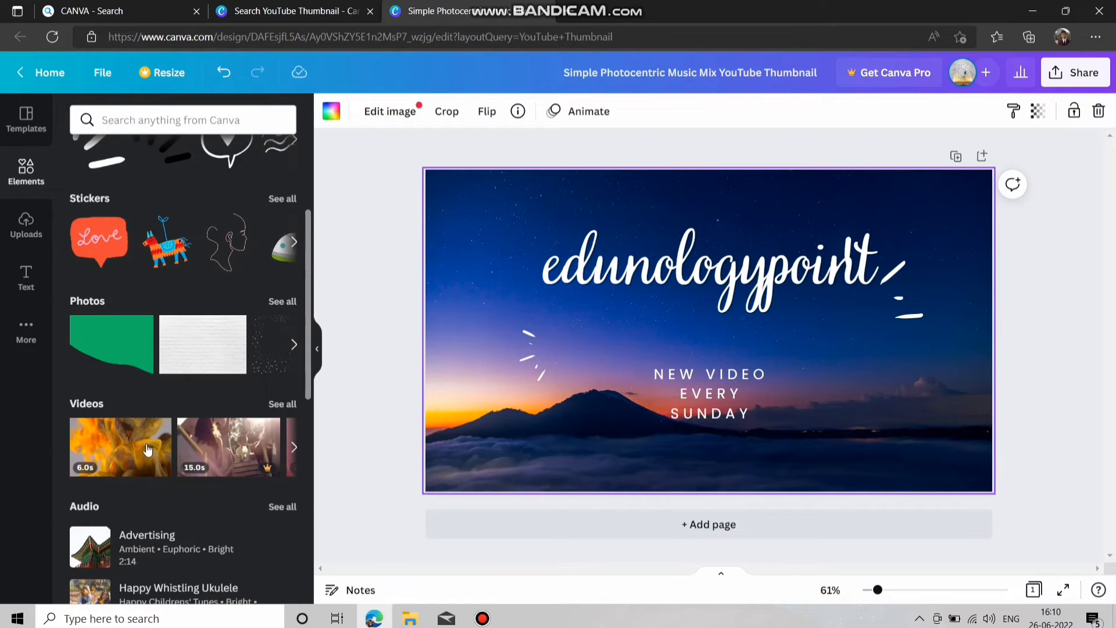
pyautogui.scroll(-2, 148, 449)
pyautogui.scroll(-6, 148, 450)
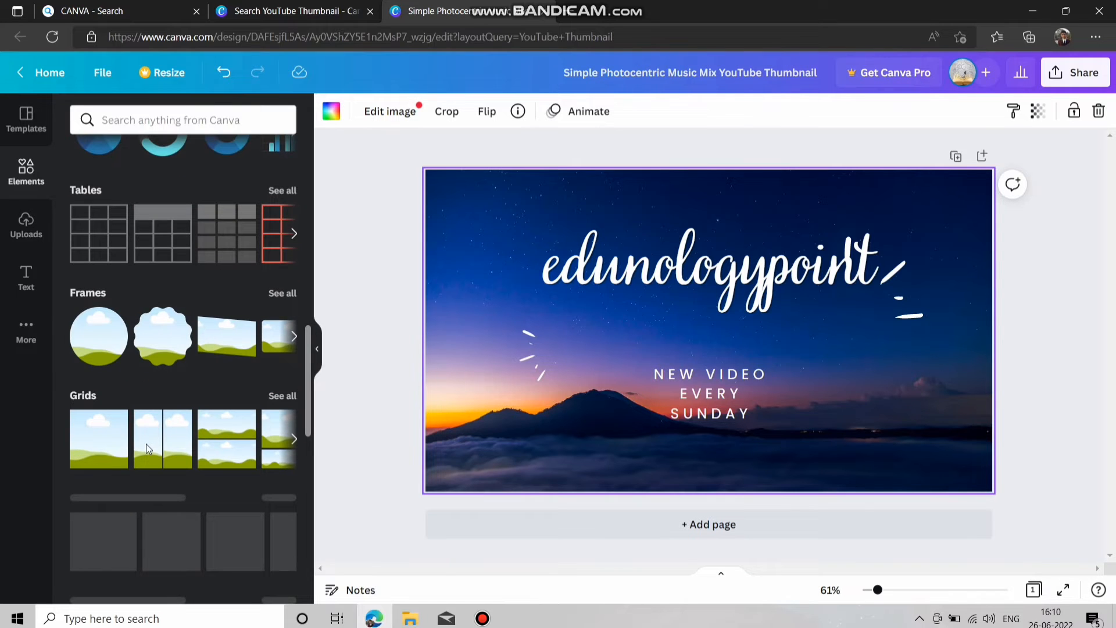
pyautogui.scroll(12, 146, 444)
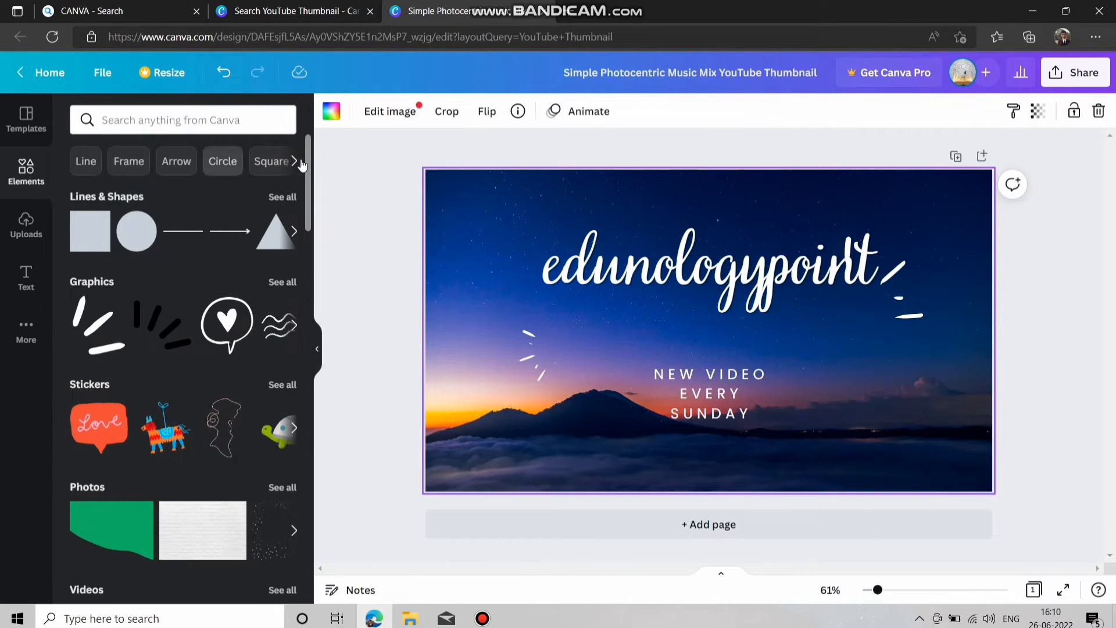
pyautogui.click(297, 162)
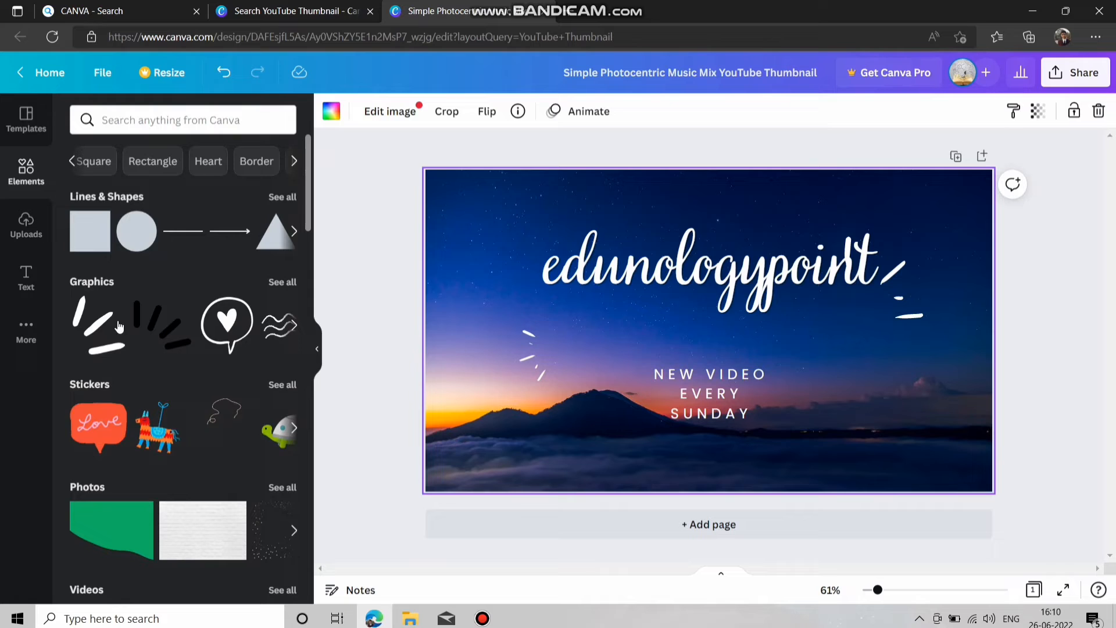
pyautogui.click(150, 240)
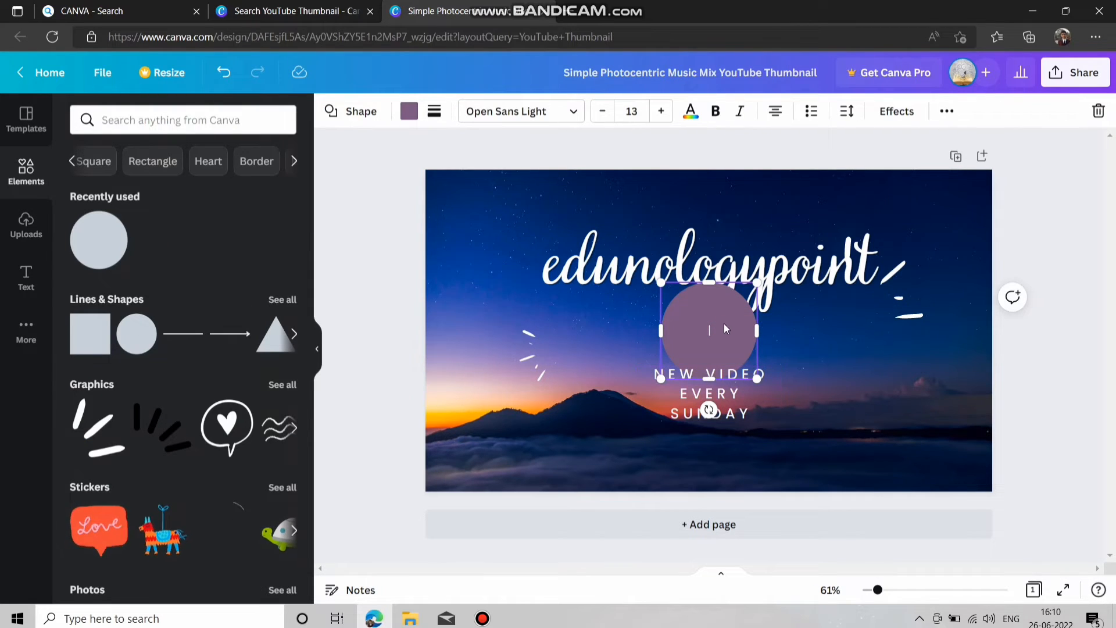
# Step: Move the circle behind the "NEW VIDEO EVERY SUNDAY" subtitle, enlarge it to surround the text, and center it there
pyautogui.moveTo(725, 329); pyautogui.dragTo(712, 388)
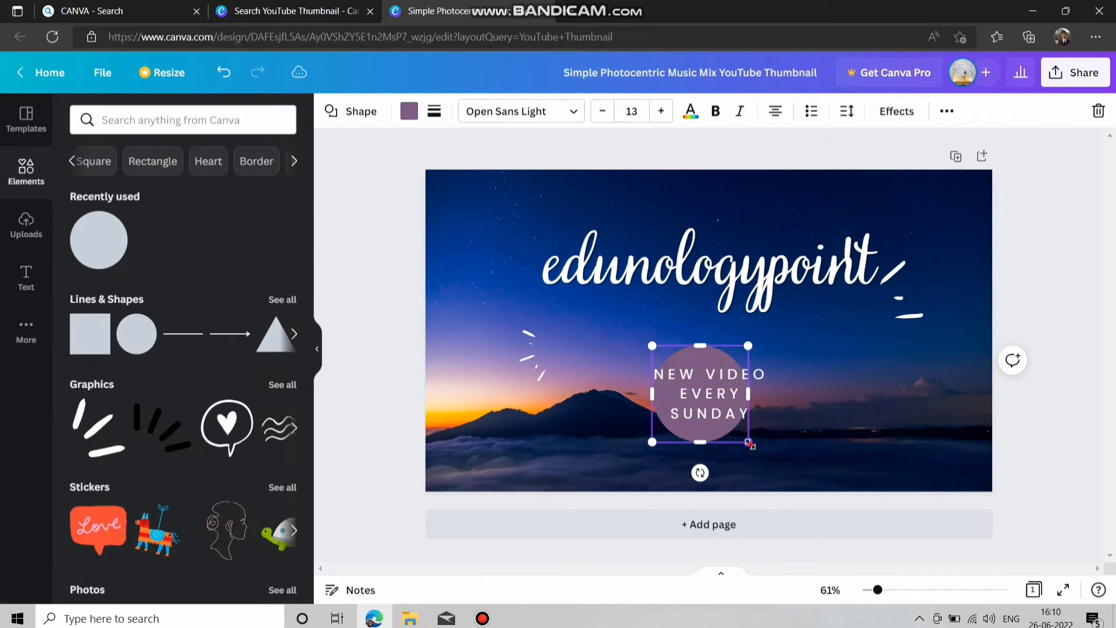
pyautogui.moveTo(750, 445); pyautogui.dragTo(775, 468)
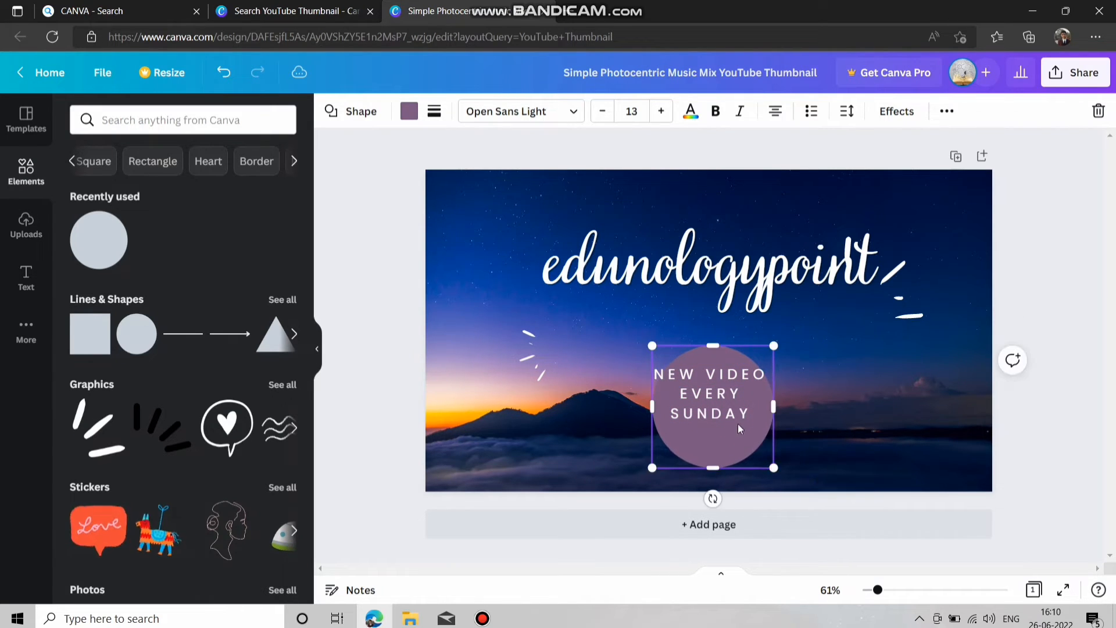
pyautogui.moveTo(732, 420); pyautogui.dragTo(730, 413)
pyautogui.click(851, 396)
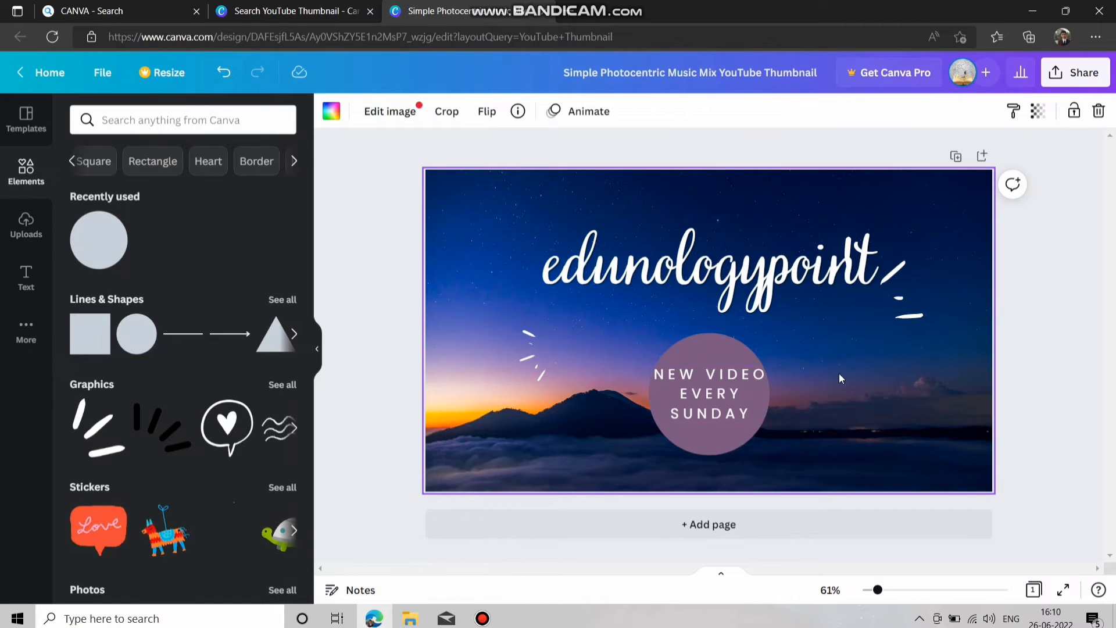
# Step: Change the fill color of the circle behind the subtitle to the default pink
pyautogui.click(695, 352)
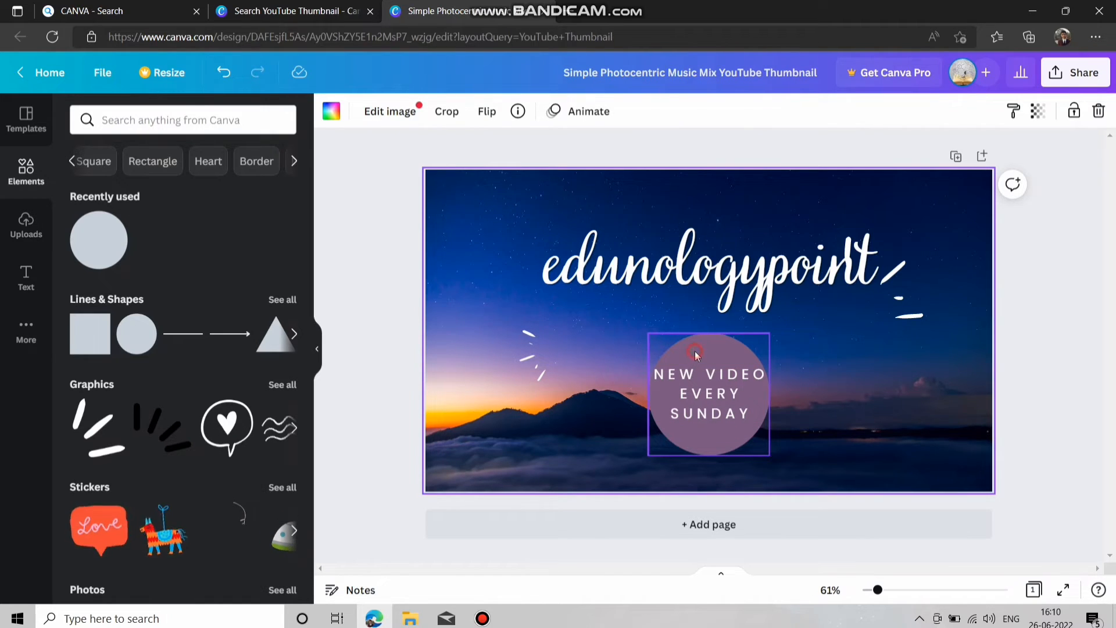
pyautogui.click(410, 111)
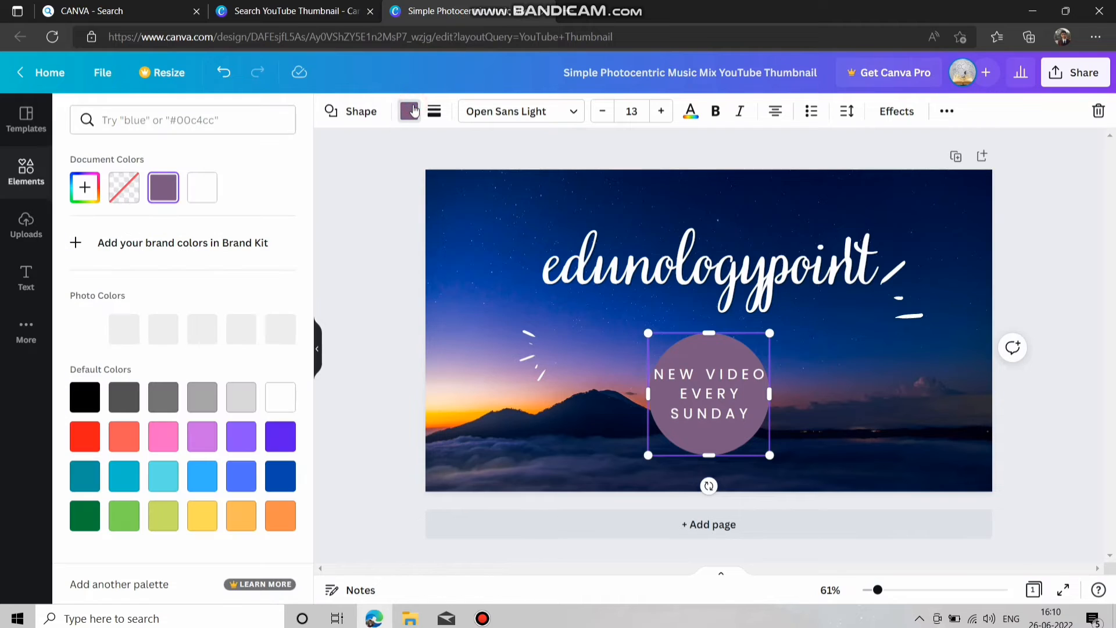
pyautogui.click(84, 433)
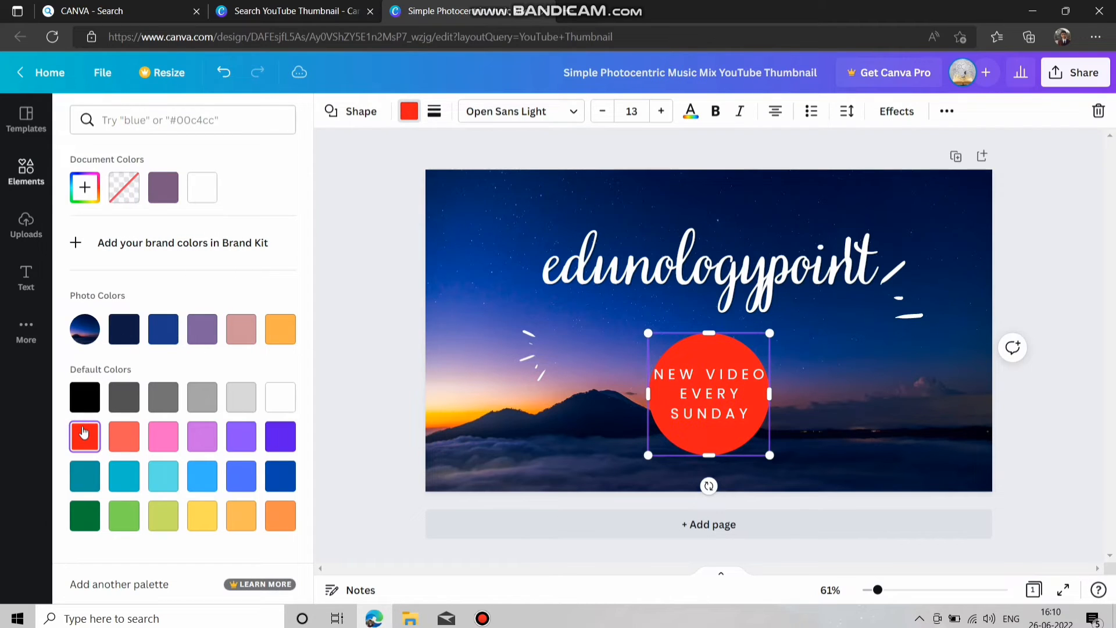
pyautogui.click(158, 438)
pyautogui.click(372, 274)
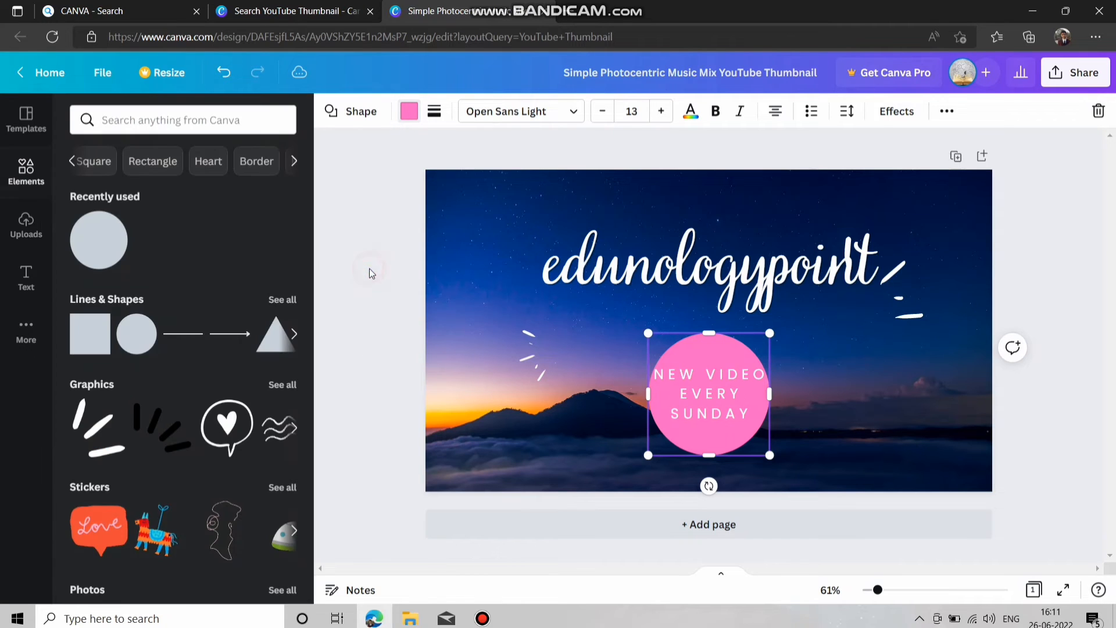
# Step: Change the text color of the "edunologypoint" title to the default dark teal, keeping the VeryBerry font
pyautogui.click(567, 292)
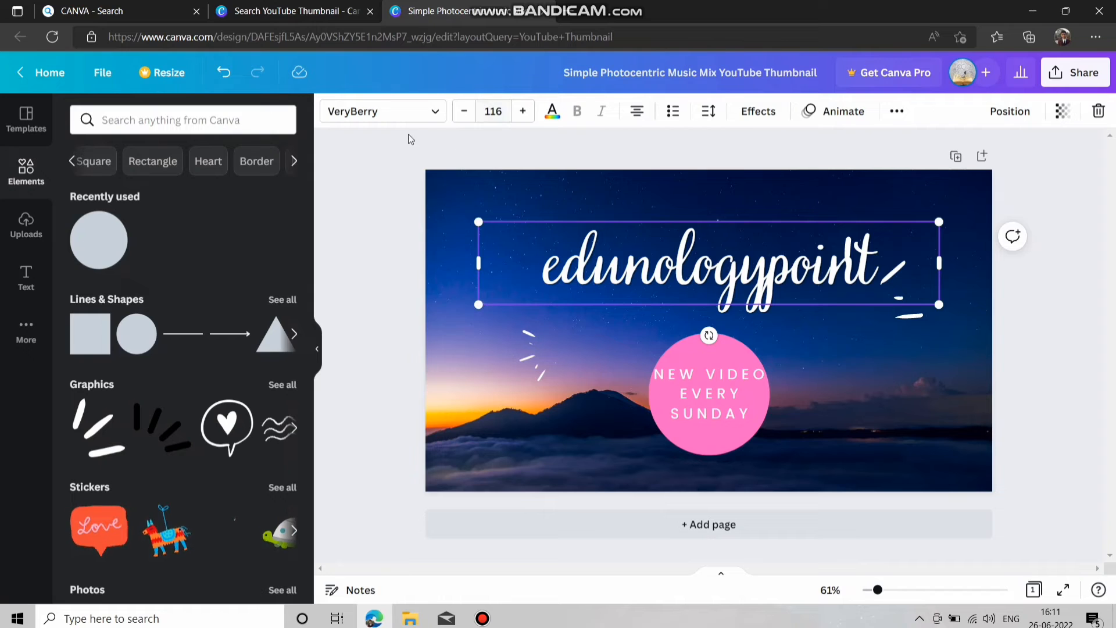
pyautogui.click(422, 119)
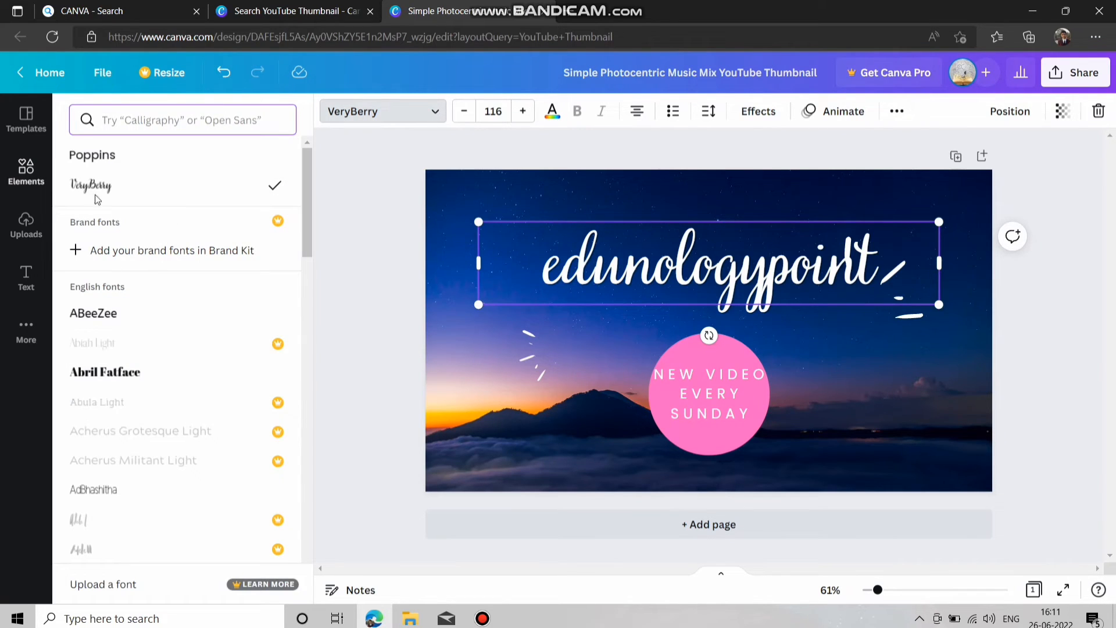
pyautogui.click(382, 178)
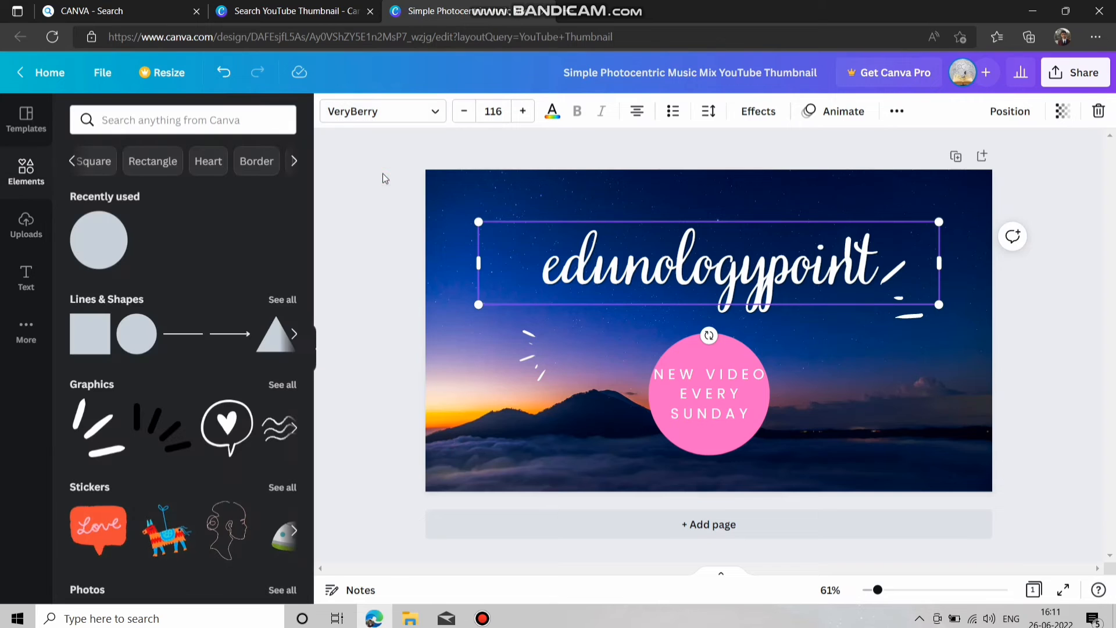
pyautogui.click(552, 113)
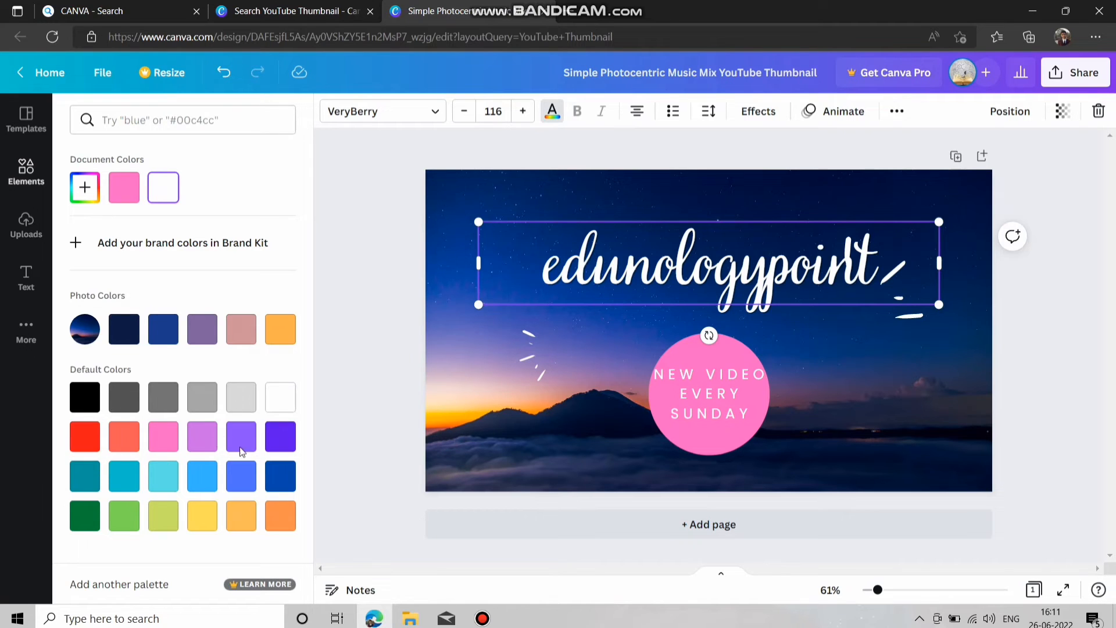
pyautogui.click(84, 489)
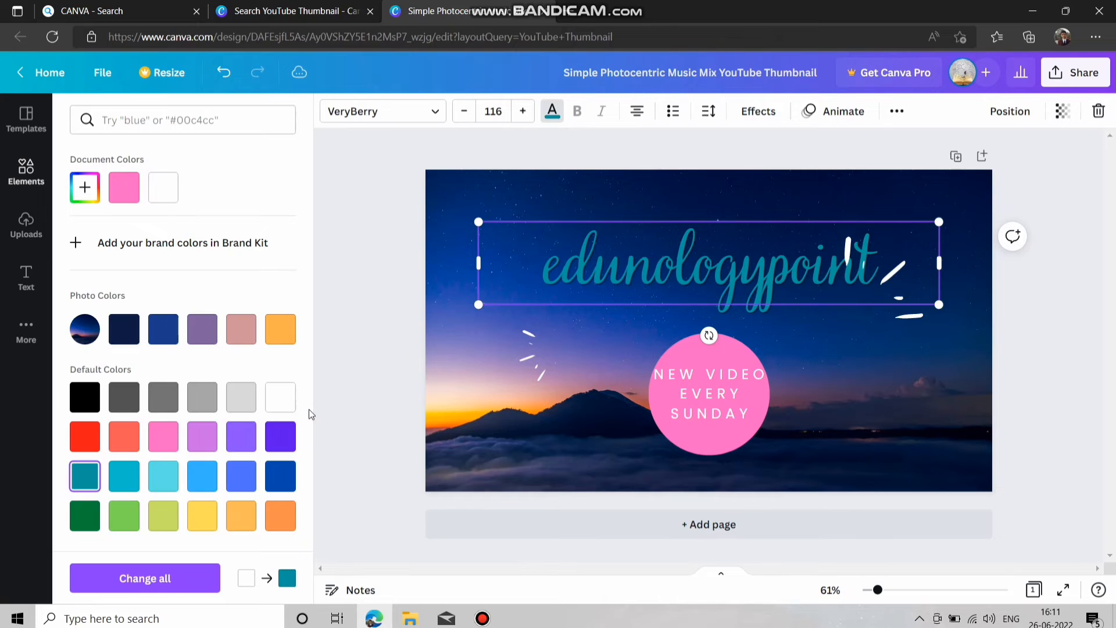
pyautogui.click(337, 401)
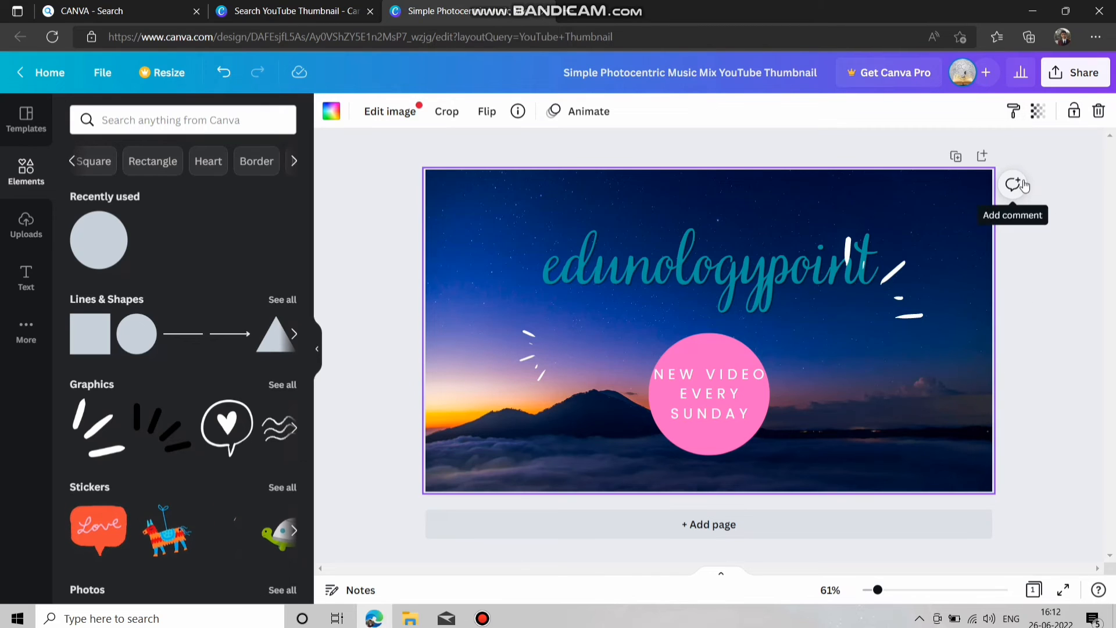
# Step: Download the thumbnail as a PNG at 1280 × 720 px and open the downloaded file
pyautogui.click(1066, 78)
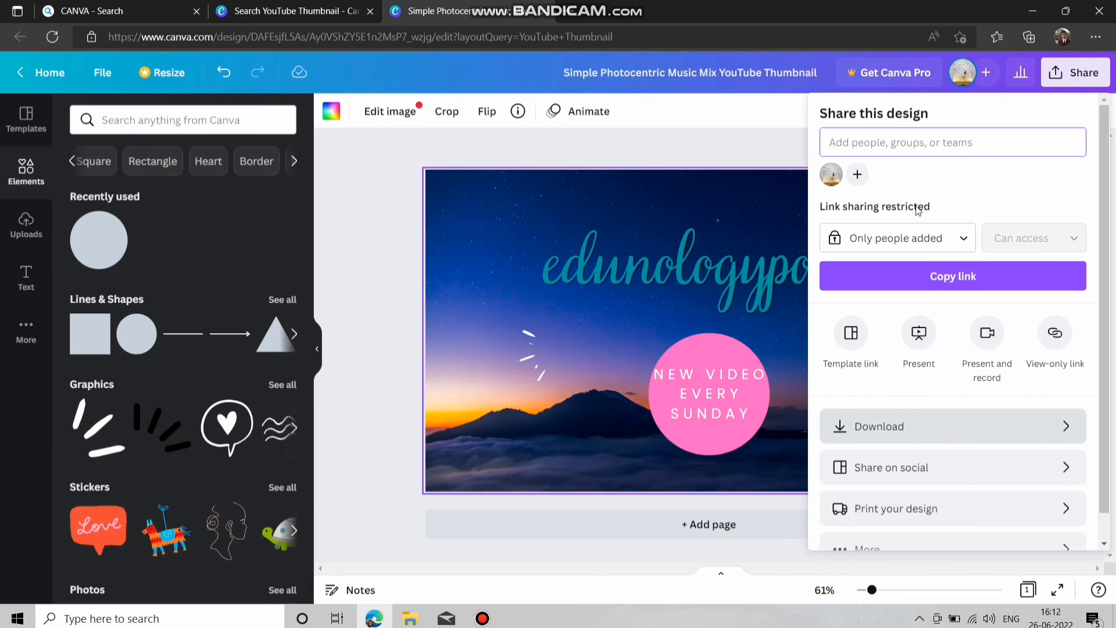
pyautogui.click(902, 424)
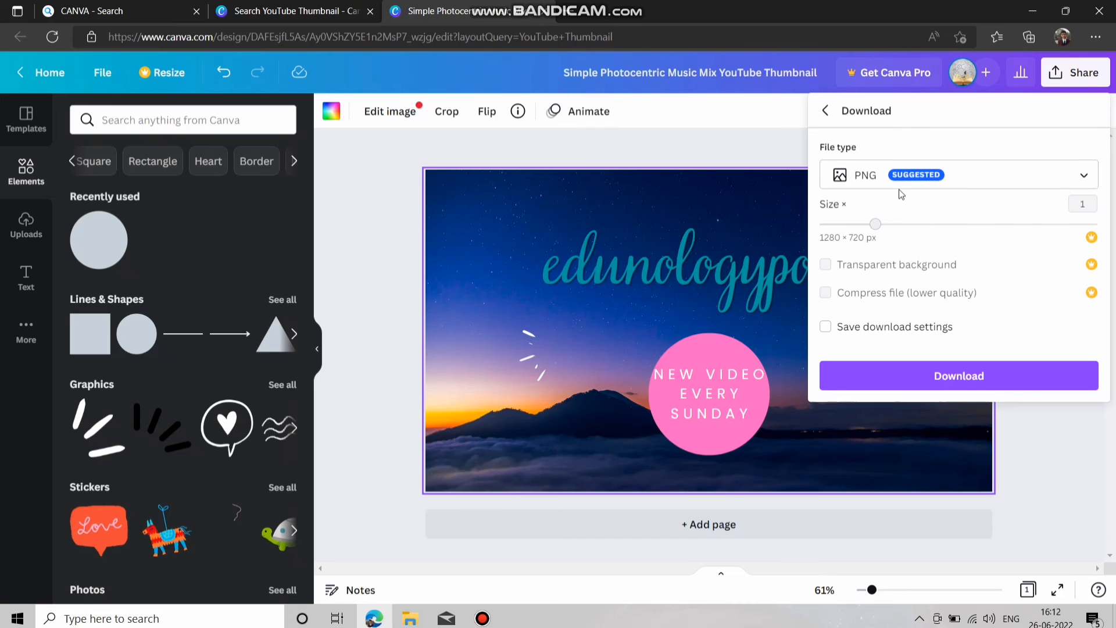
pyautogui.click(914, 368)
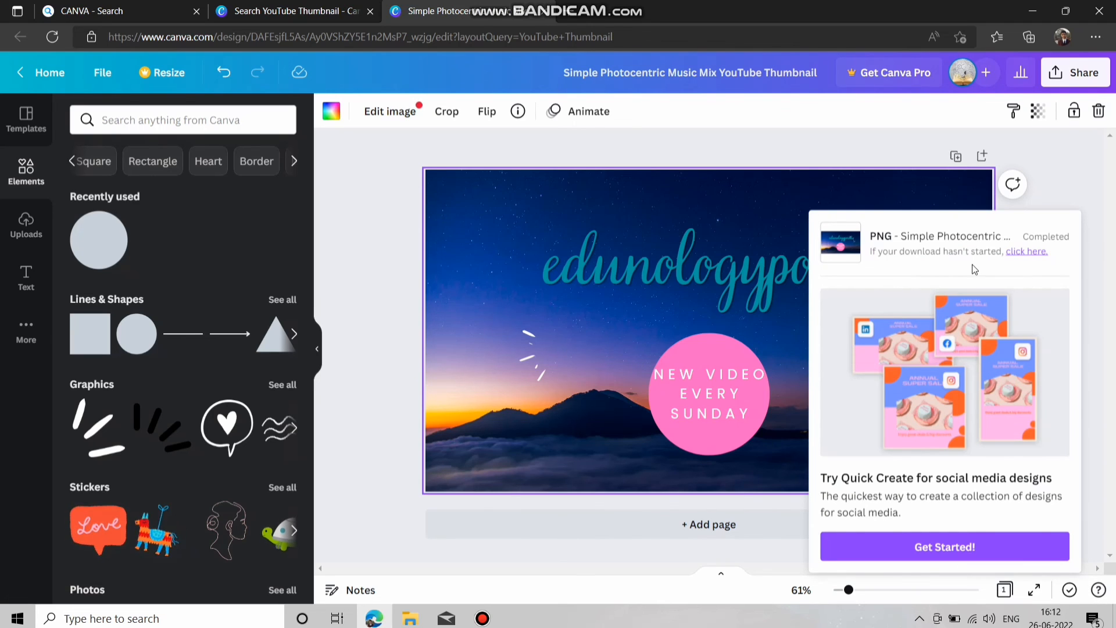
pyautogui.click(1090, 158)
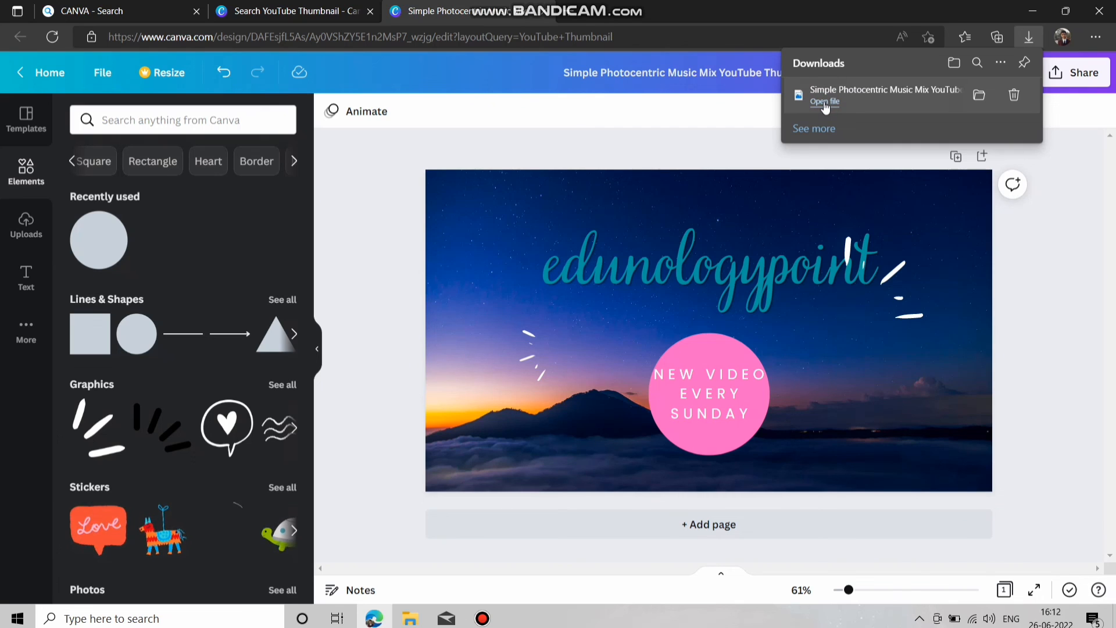
pyautogui.click(826, 103)
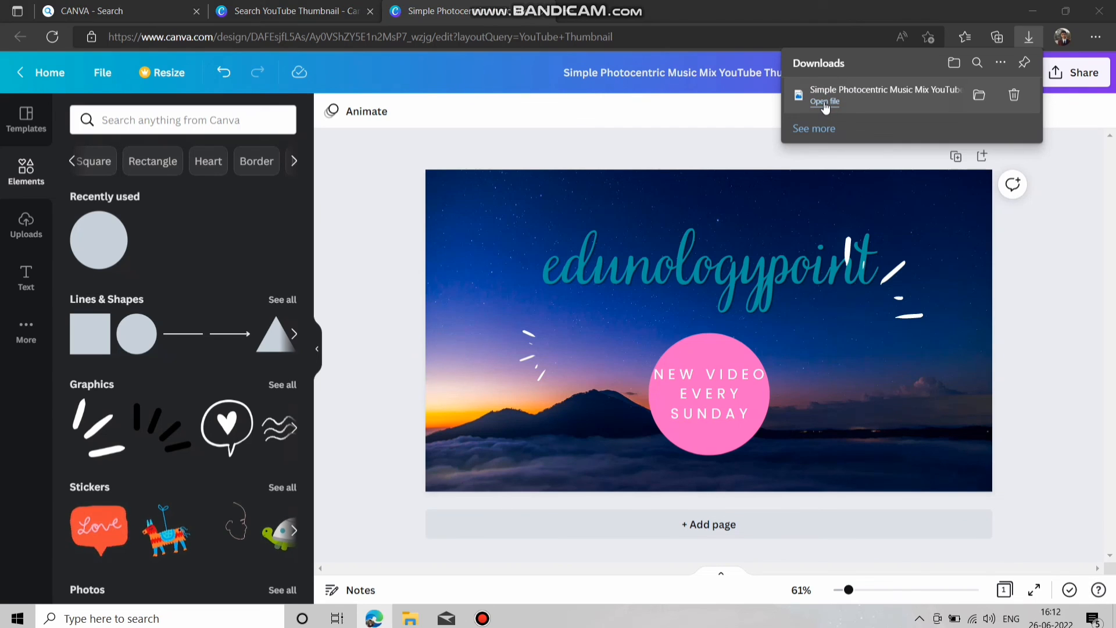